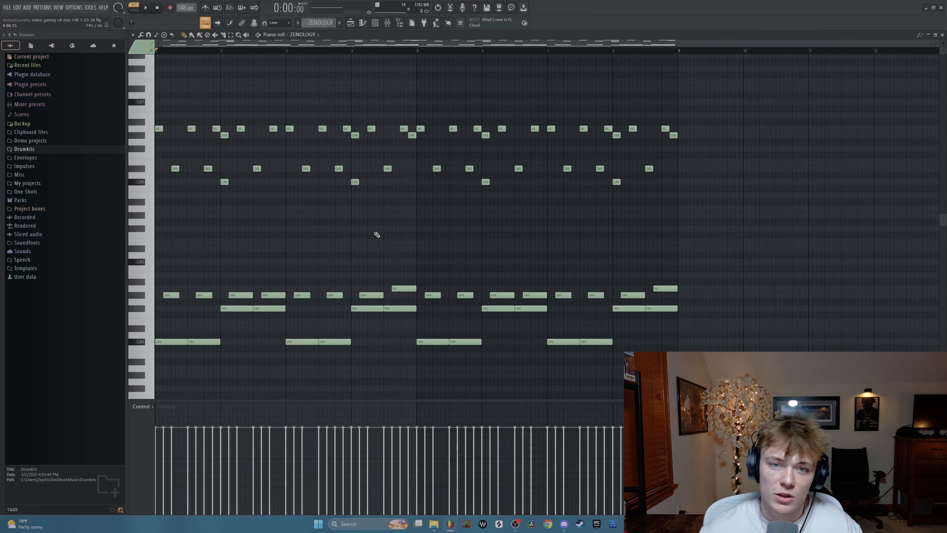
Step: View the preset loaded in the first ZENOLOGY channel, close its plugin and play back the channel's melody pattern
left_click(375, 23)
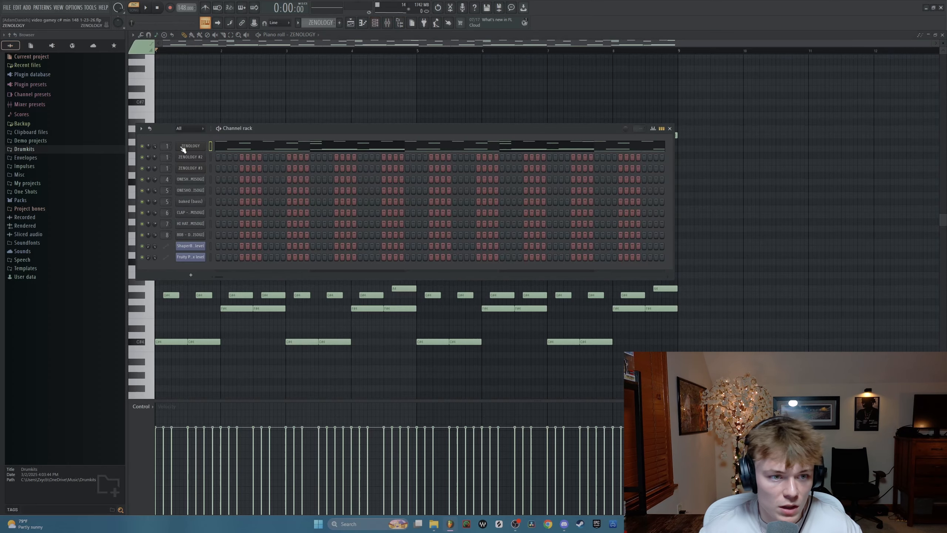
left_click(191, 146)
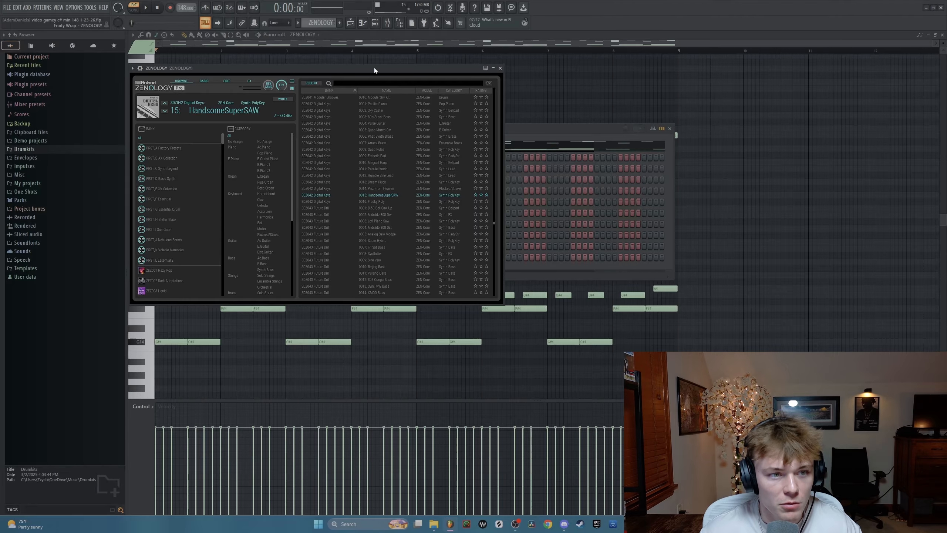
left_click(500, 68)
left_click(670, 129)
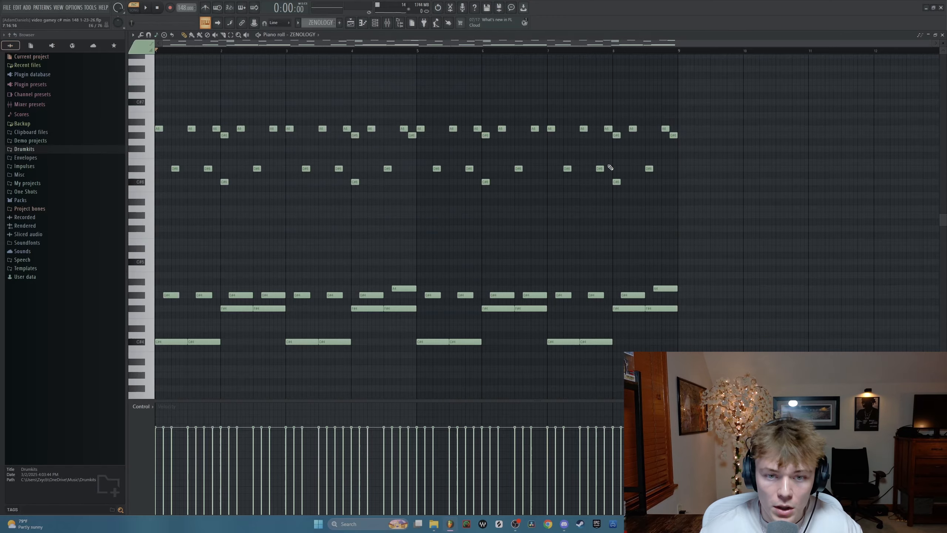
key("space")
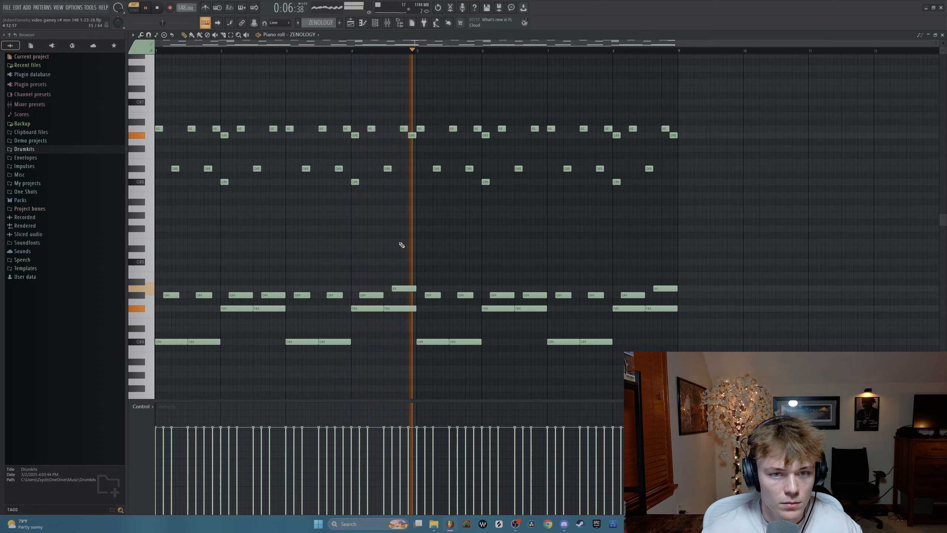
key("space")
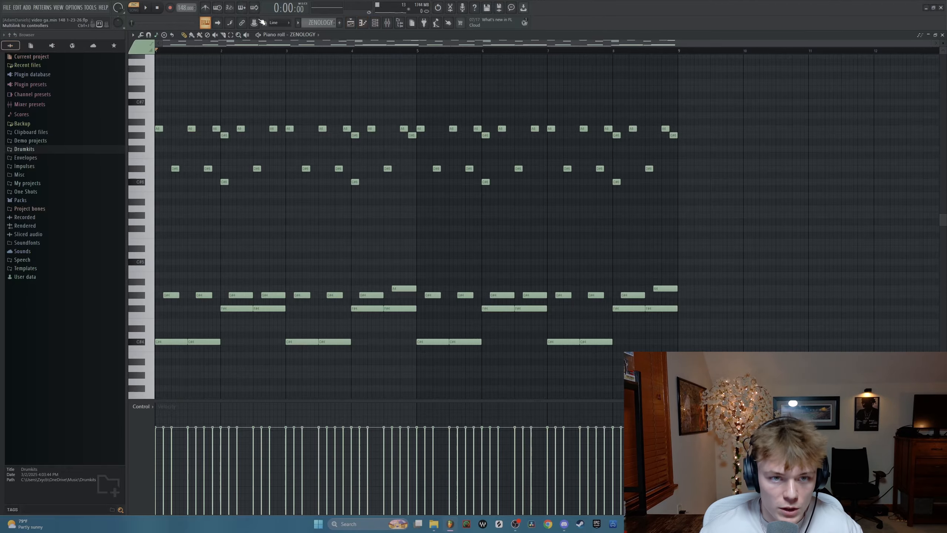
Step: Solo Track 1 in the playlist and unmute Track 2 alongside it
left_click(359, 24)
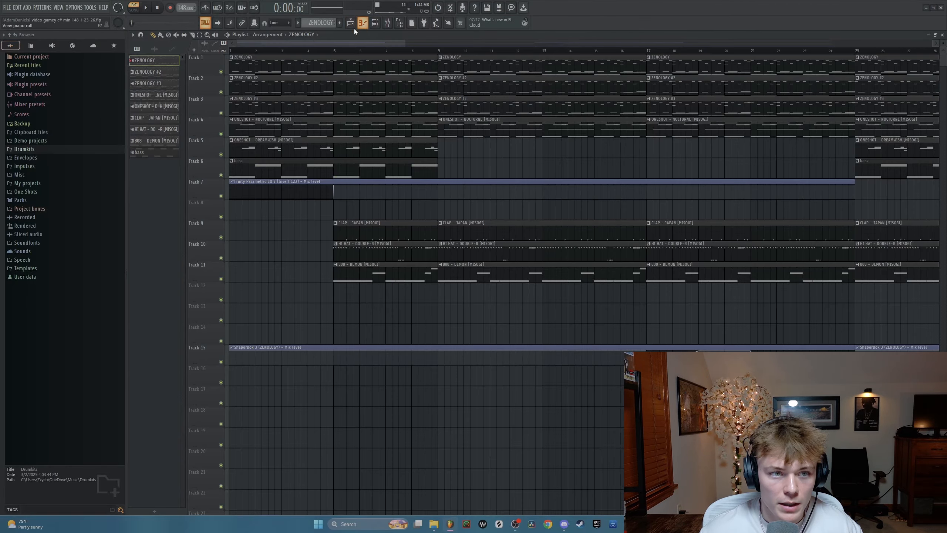
left_click(221, 71, "ctrl")
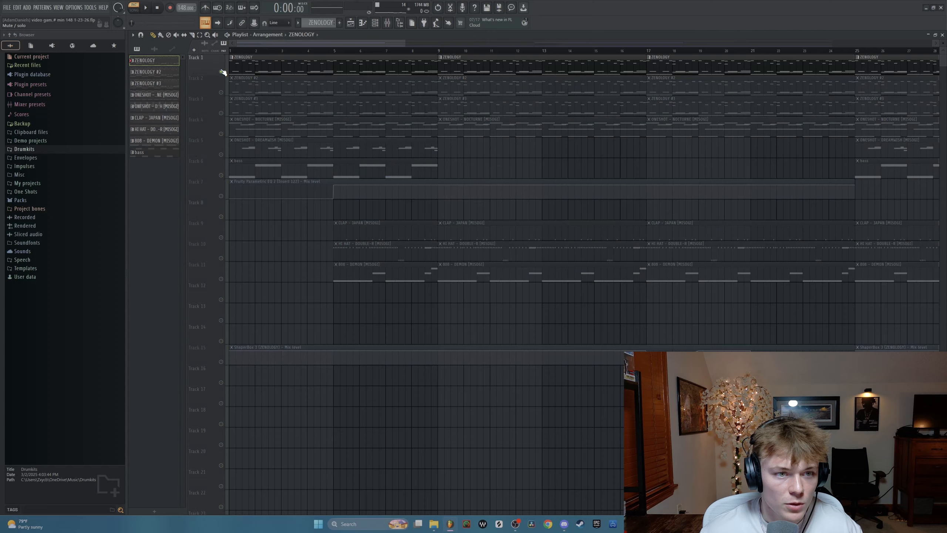
left_click(220, 92)
Step: Open the ZENOLOGY #2 pattern in the piano roll and check which preset its plugin instance uses
double_click(254, 85)
left_click_drag(326, 44, 60, 49)
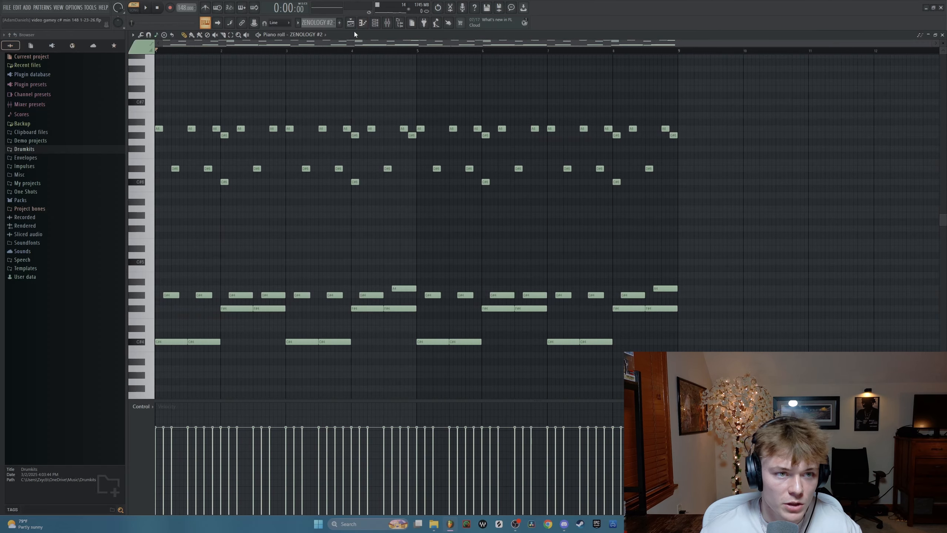
left_click(375, 23)
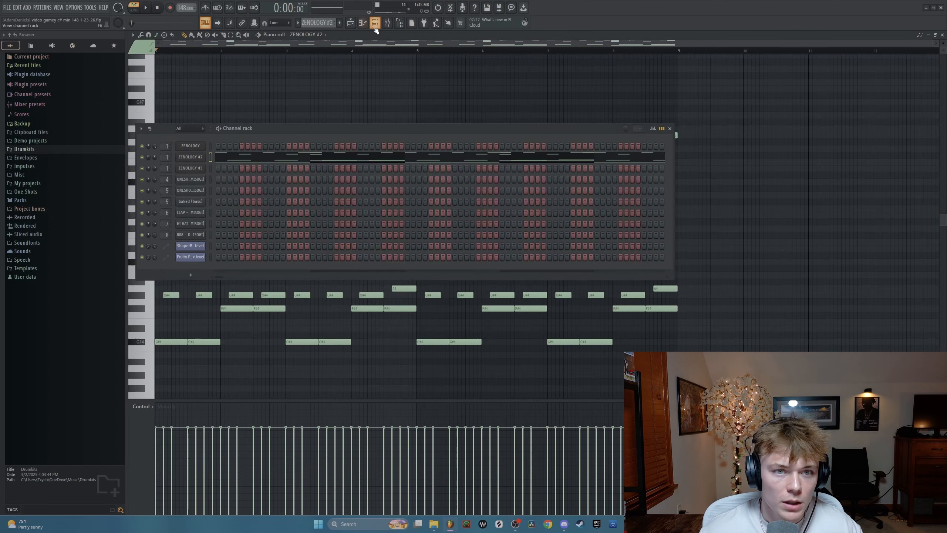
left_click(196, 158)
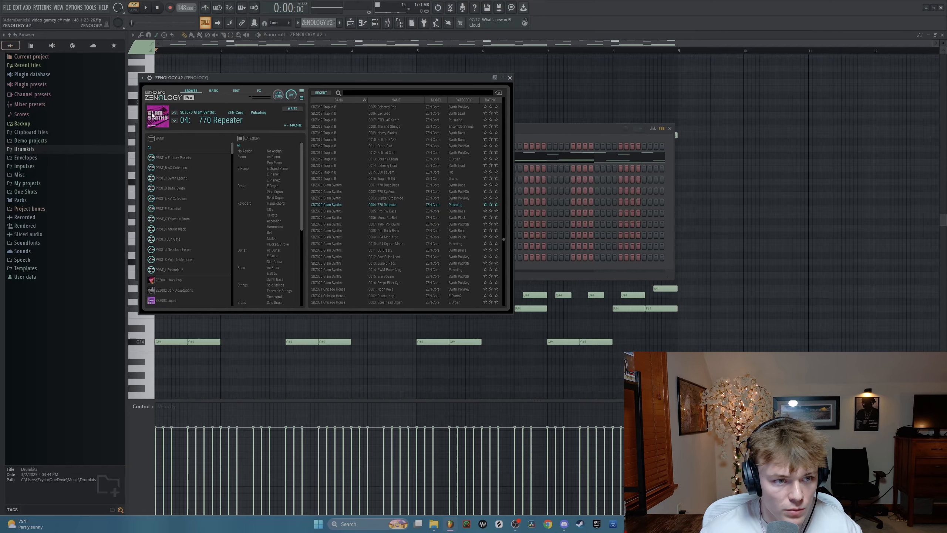
left_click(510, 78)
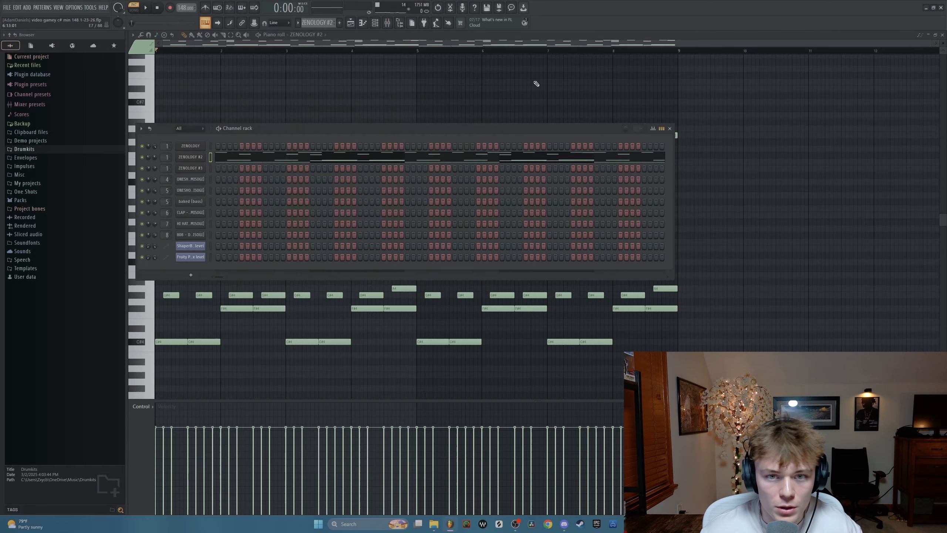
left_click(670, 129)
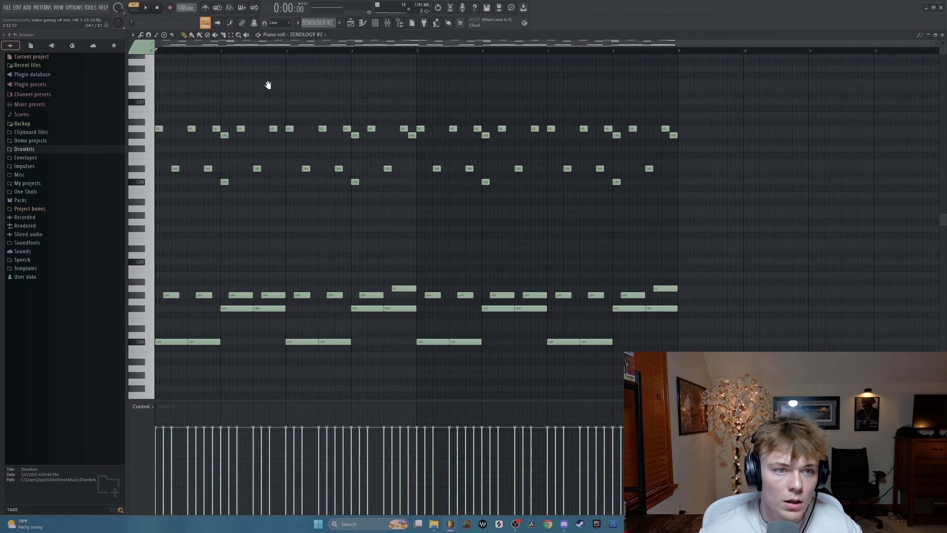
Step: Play back the ZENOLOGY #2 melody pattern in the piano roll and stop it
scroll(267, 85, "down", 1)
key("space")
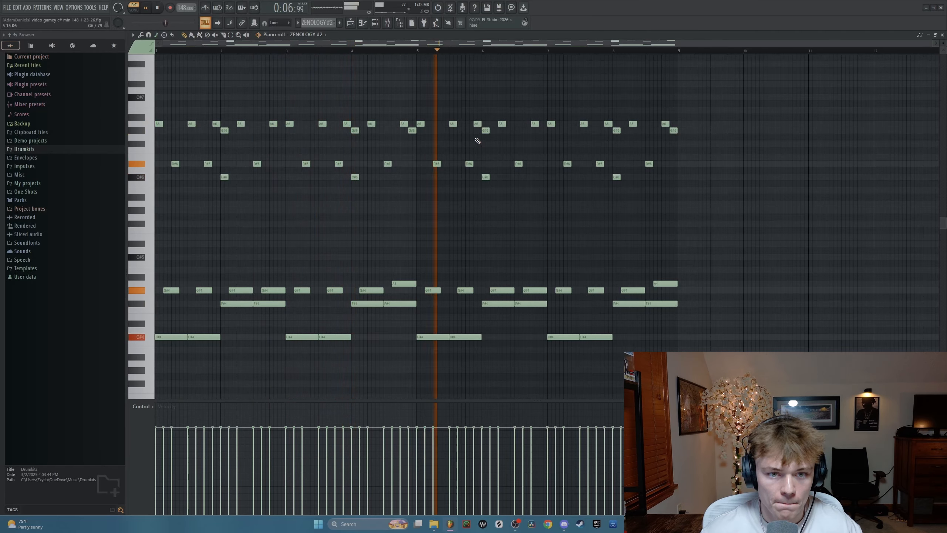
key("space")
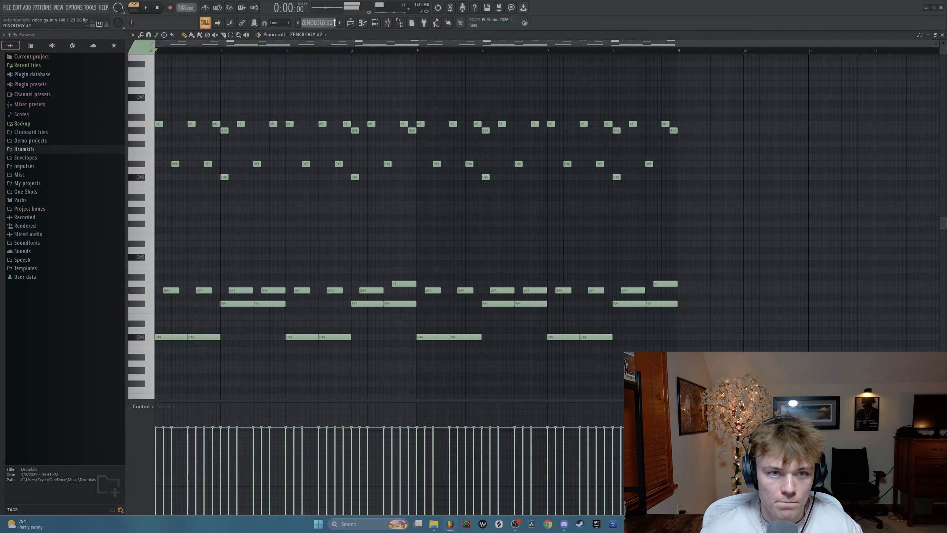
Step: Return to the playlist and unmute Track 3 containing the ZENOLOGY #3 clips
left_click(378, 28)
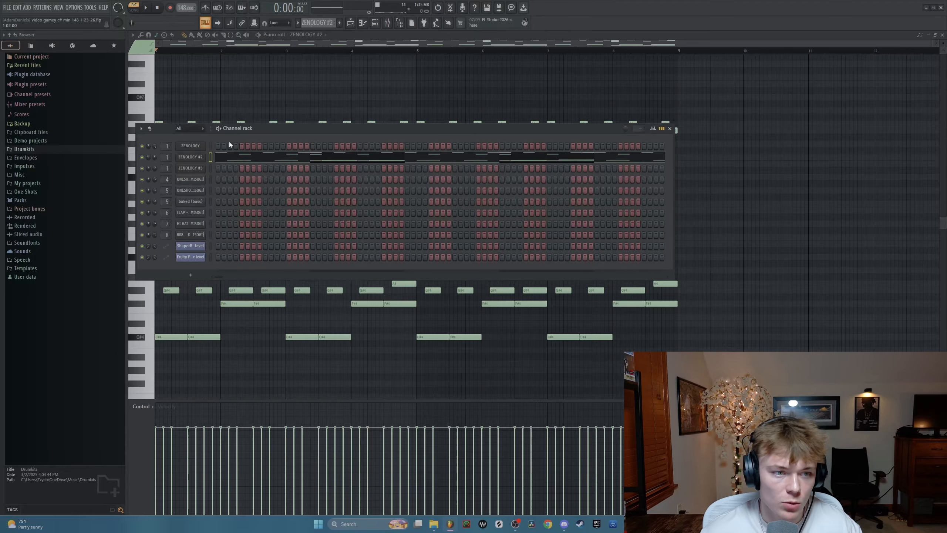
left_click(670, 128)
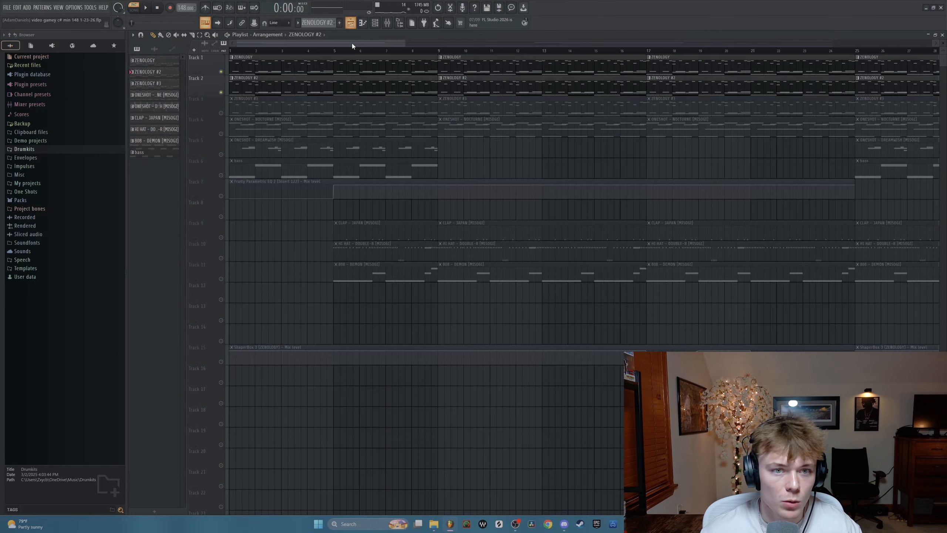
key("F5")
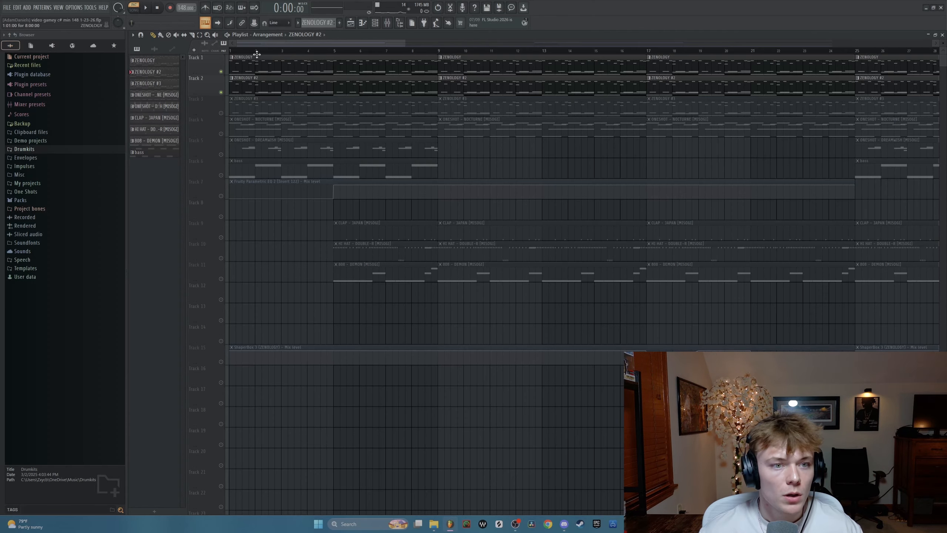
left_click(220, 113)
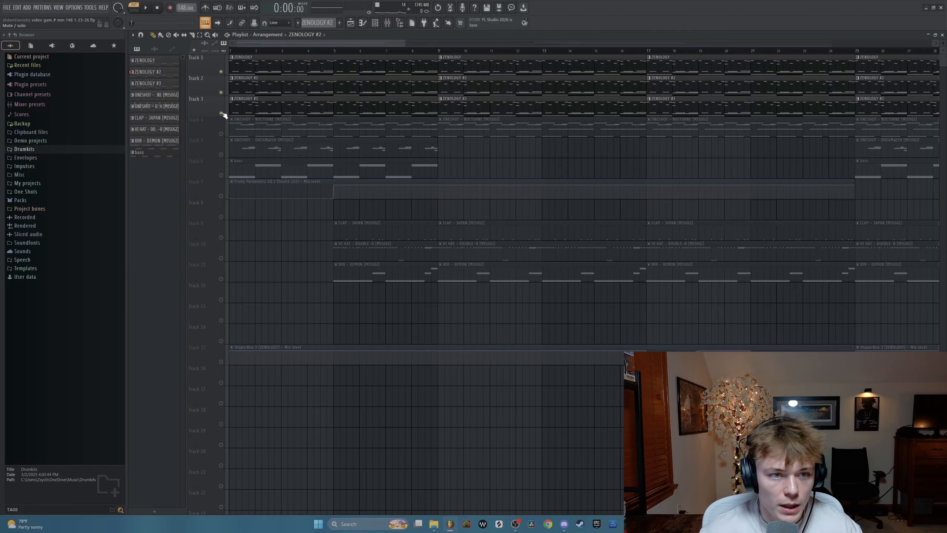
Step: Open the ZENOLOGY #3 pattern in the piano roll and check which preset its plugin instance uses
double_click(271, 106)
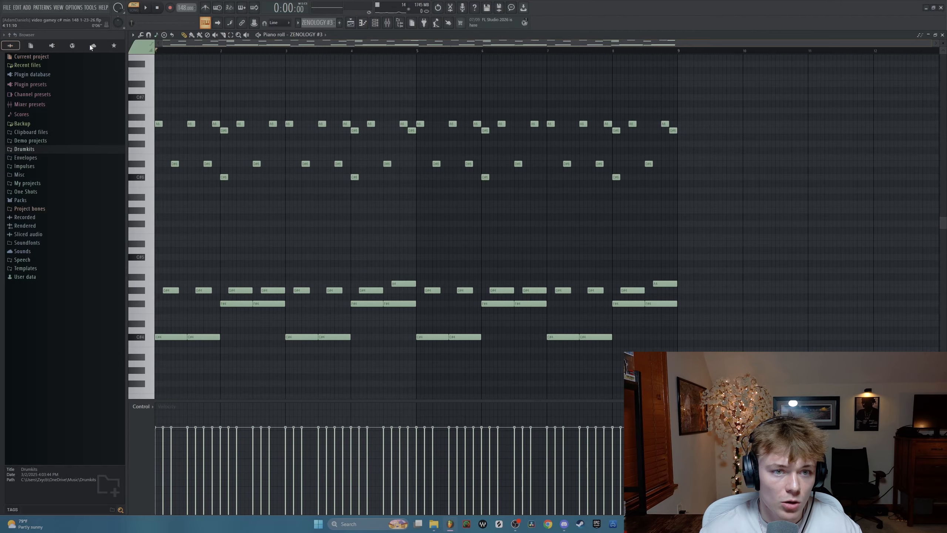
left_click(375, 23)
left_click(192, 168)
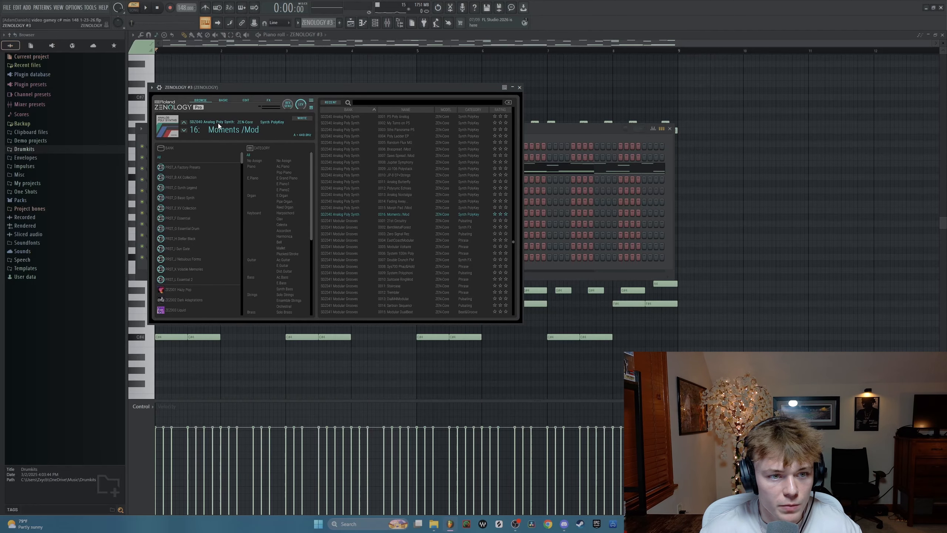
left_click(520, 87)
left_click(669, 129)
Step: Play back the ZENOLOGY #3 melody pattern in the piano roll and stop it
scroll(416, 218, "down", 1)
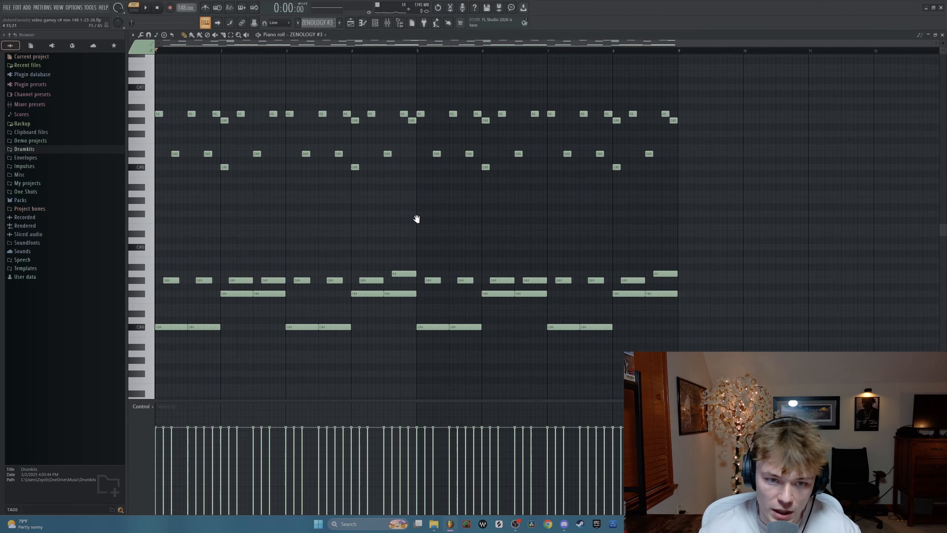
scroll(304, 213, "up", 1)
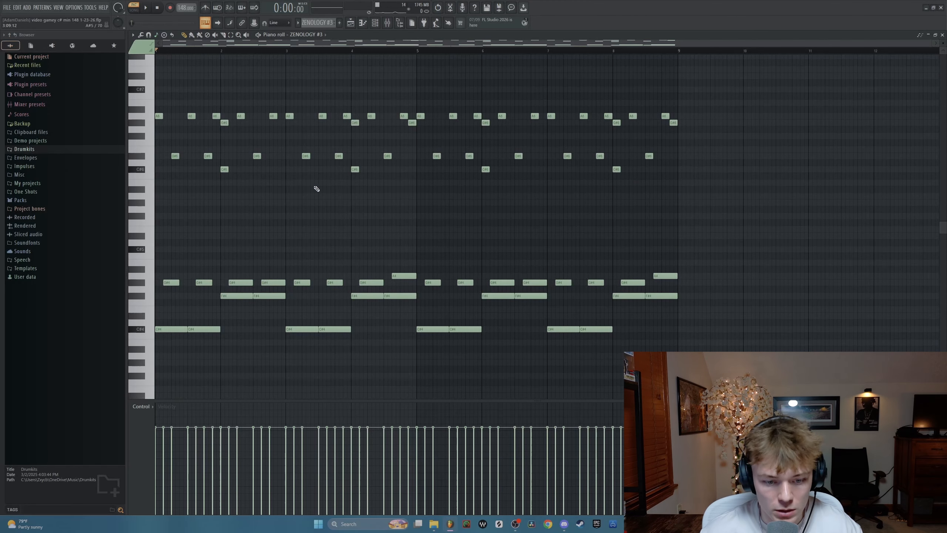
key("space")
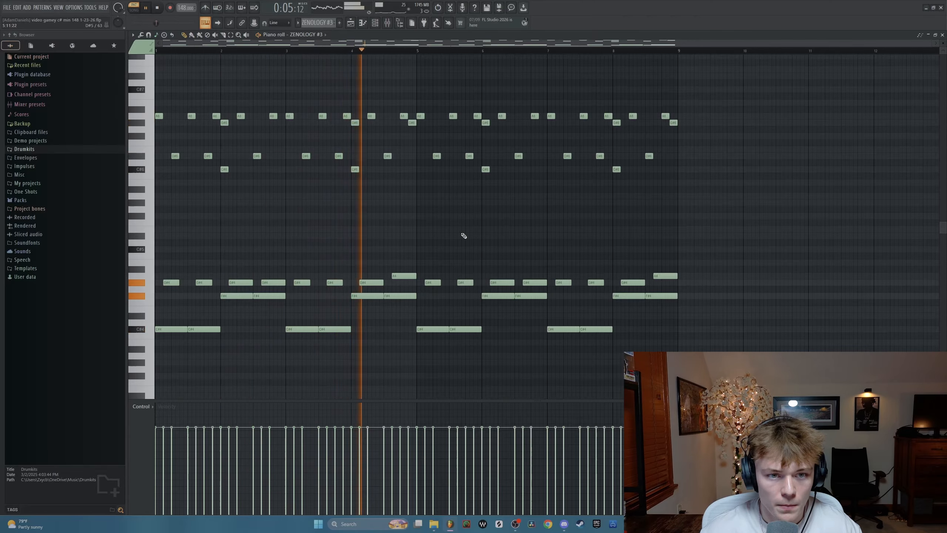
key("space")
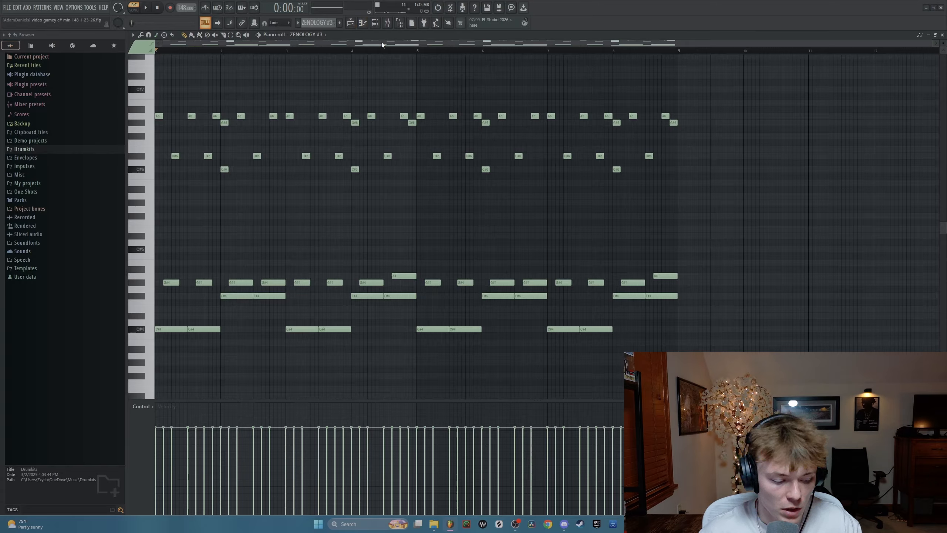
Step: Play the three layered ZENOLOGY tracks together in the playlist from the start of the song
left_click(357, 25)
left_click(255, 50)
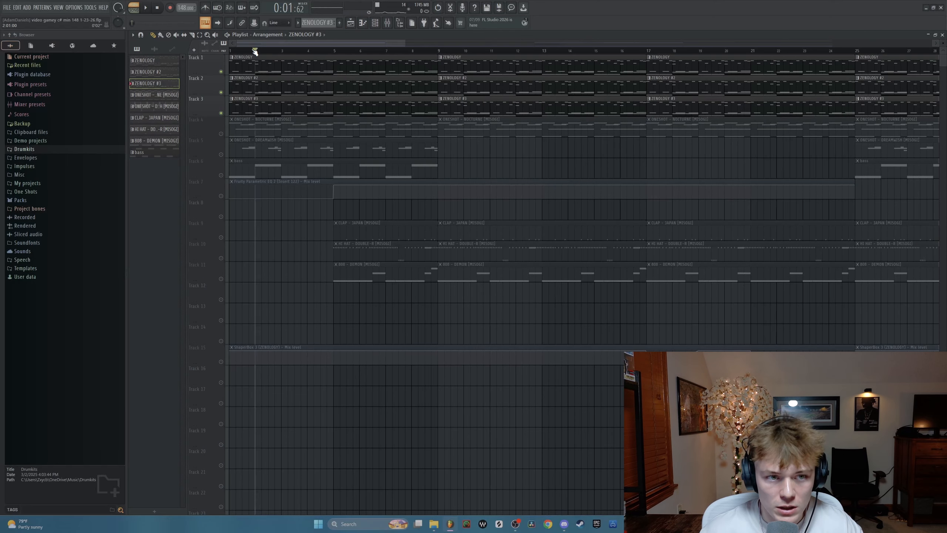
left_click_drag(253, 49, 128, 49)
key("space")
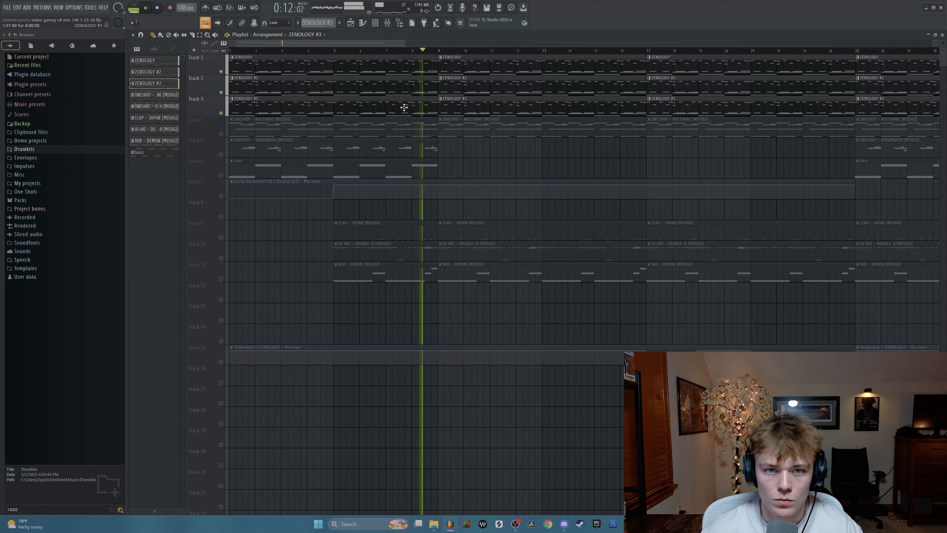
key("space")
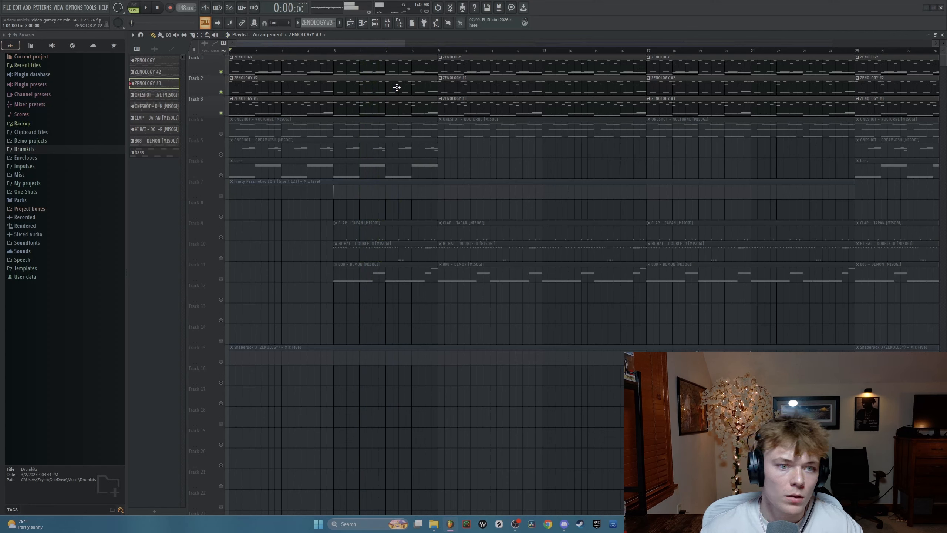
Step: Review the Liquid, Filter, Time and Crush settings of ShaperBox 3 on the ZENOLOGY mixer track, and close the plugin and mixer
left_click(388, 23)
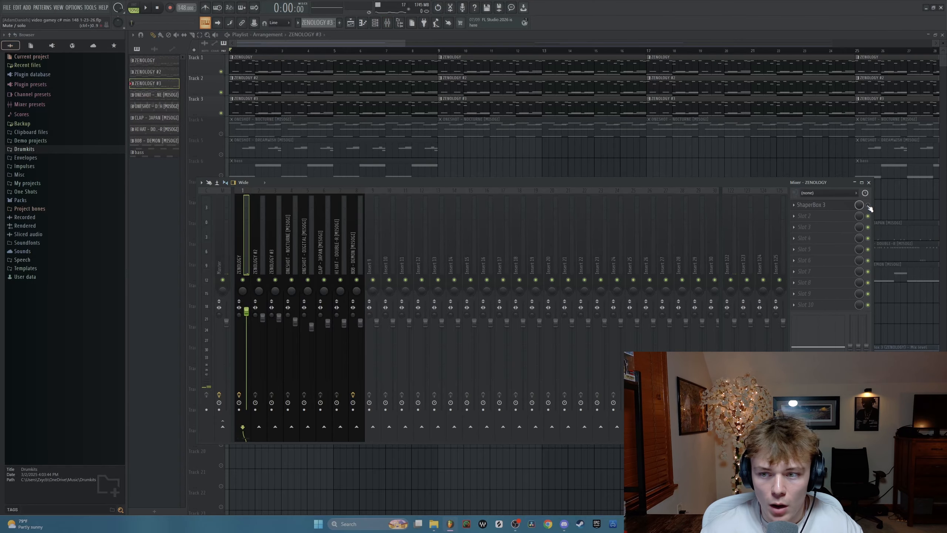
left_click(850, 205)
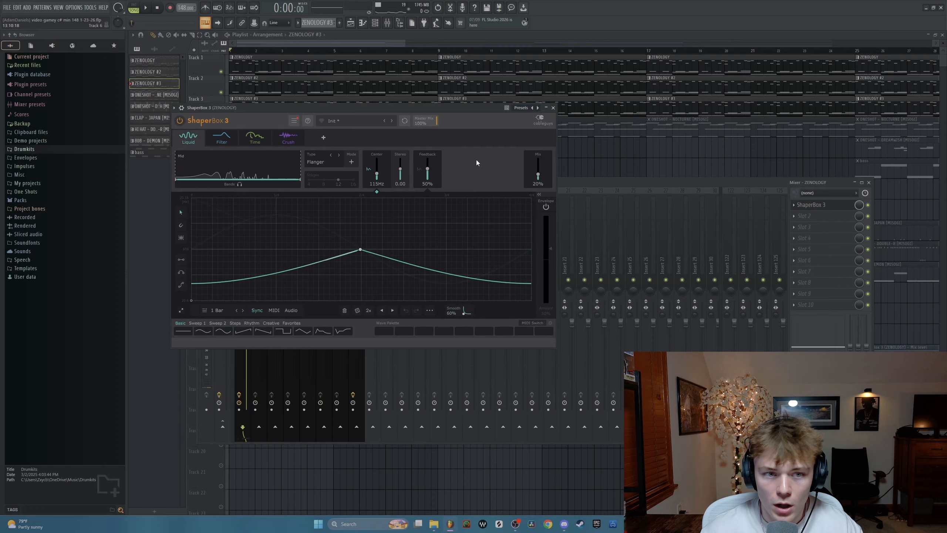
left_click(222, 140)
left_click(254, 140)
left_click(284, 141)
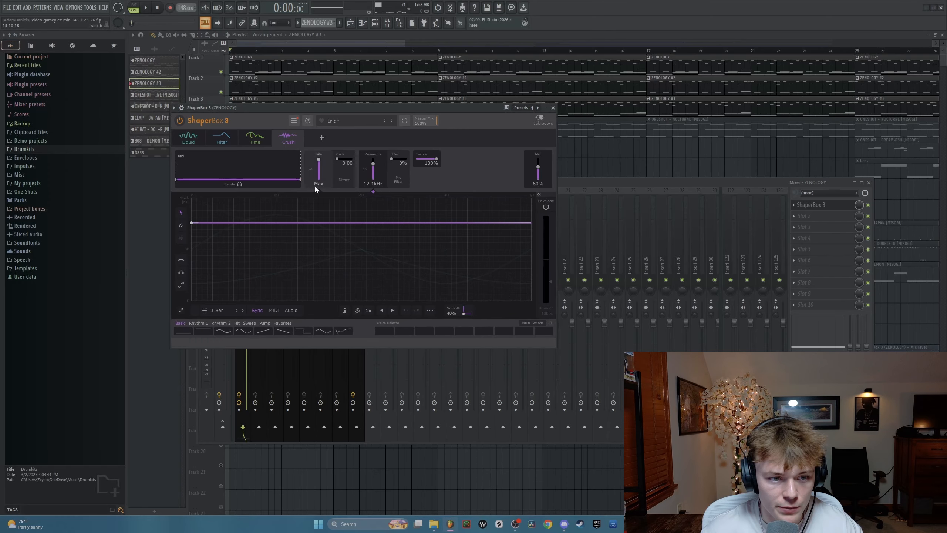
left_click(254, 141)
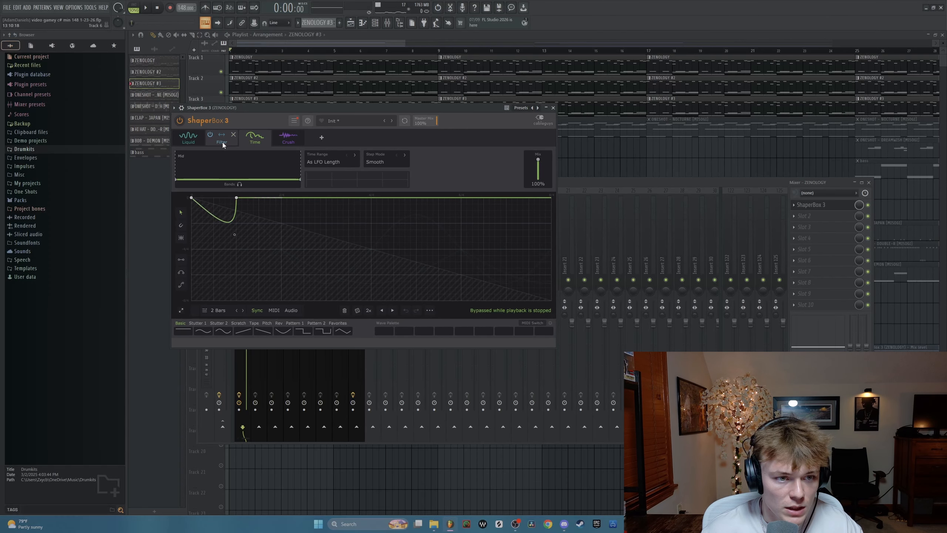
left_click(221, 141)
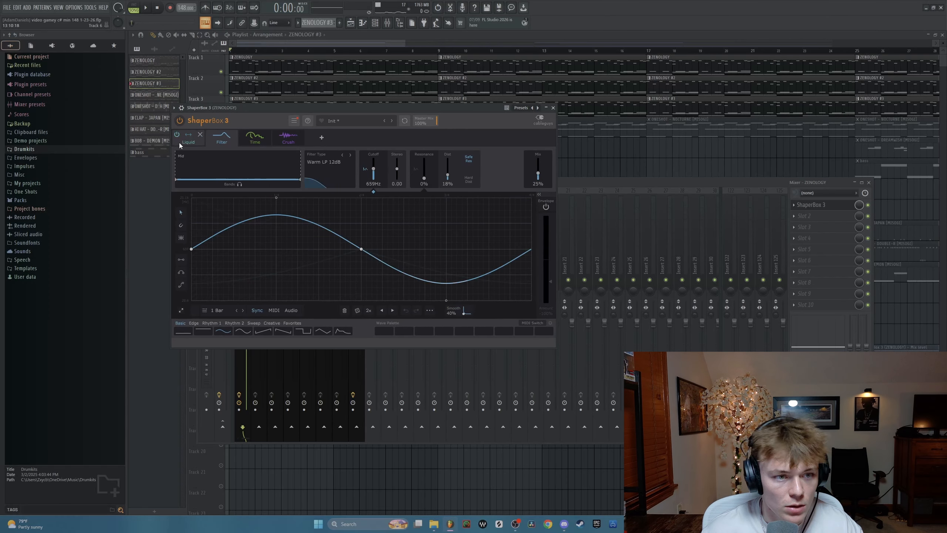
left_click(553, 108)
left_click(869, 183)
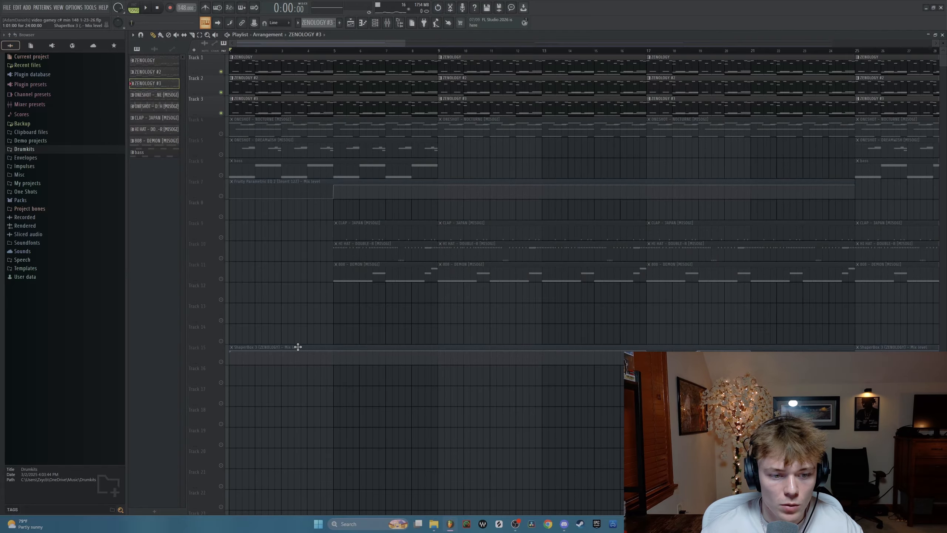
Step: Briefly unmute Track 15 to show the ShaperBox 3 mix level automation, and mute it again
left_click(221, 361)
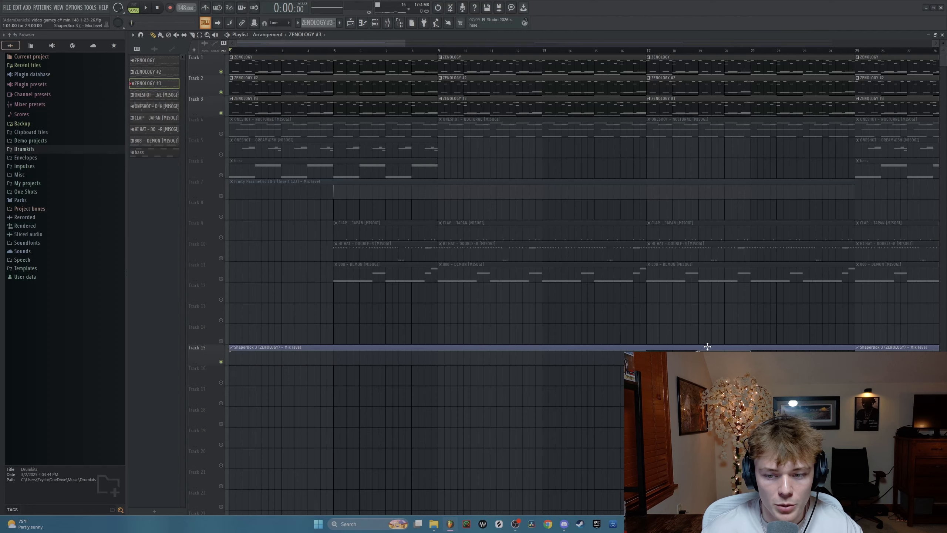
left_click(221, 361)
scroll(277, 278, "up", 3)
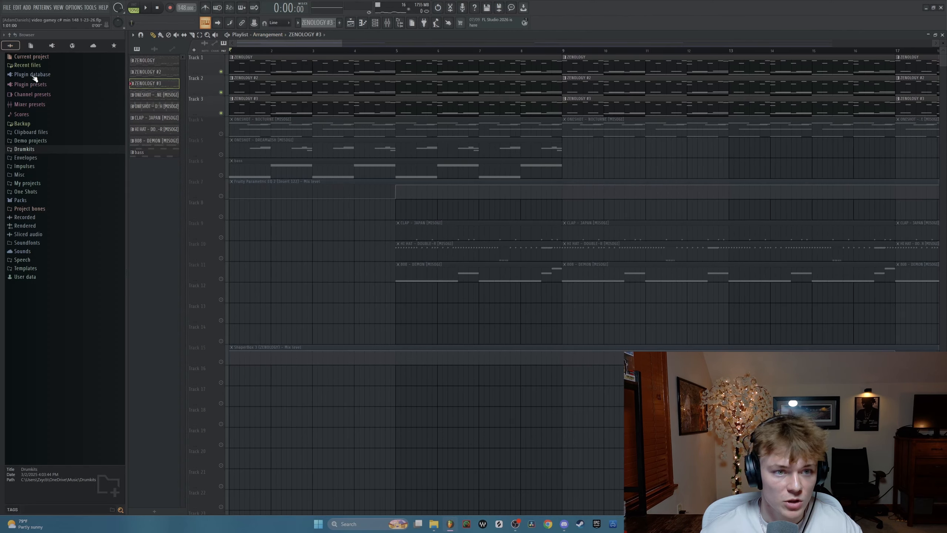
Step: Play the three ZENOLOGY tracks from the start again, and unmute Track 4 with the ONESHOT - NOCTURNE clips
key("space")
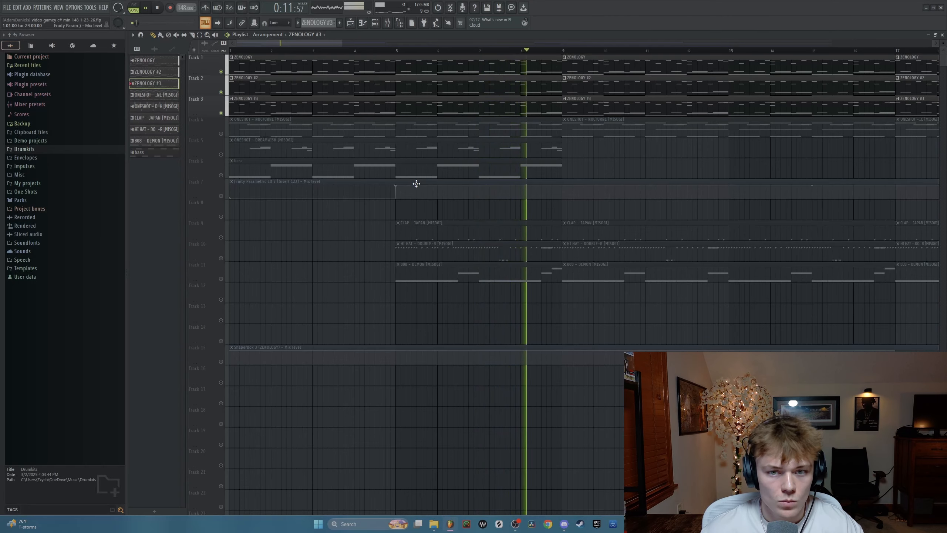
key("space")
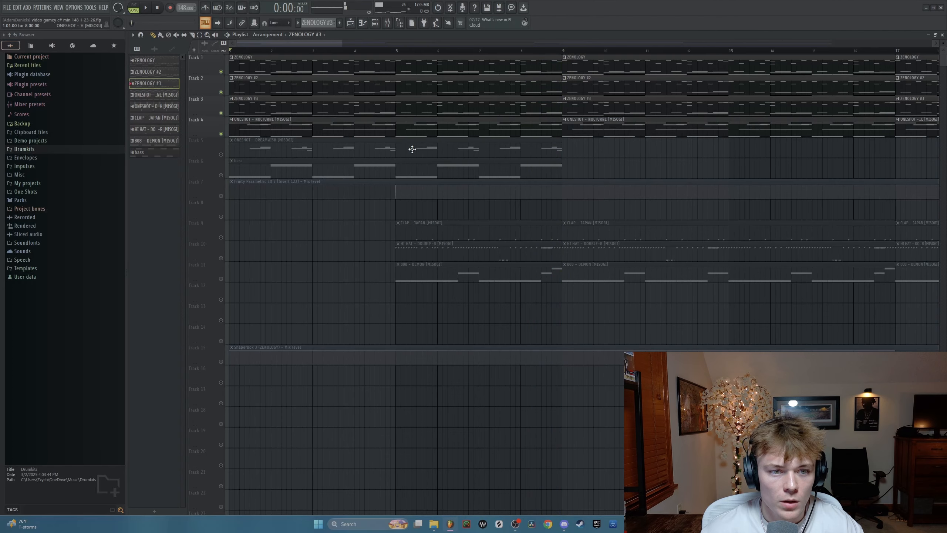
Step: Open the ONESHOT - NOCTURNE pattern in the piano roll, and review its sampler settings from the channel rack before closing both
double_click(337, 127)
left_click_drag(273, 135, 612, 171)
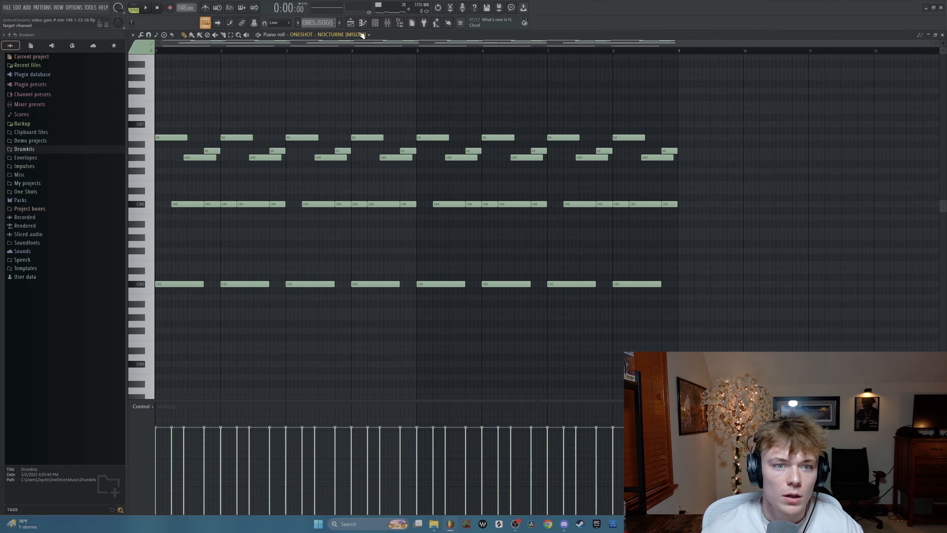
left_click(379, 24)
left_click(190, 179)
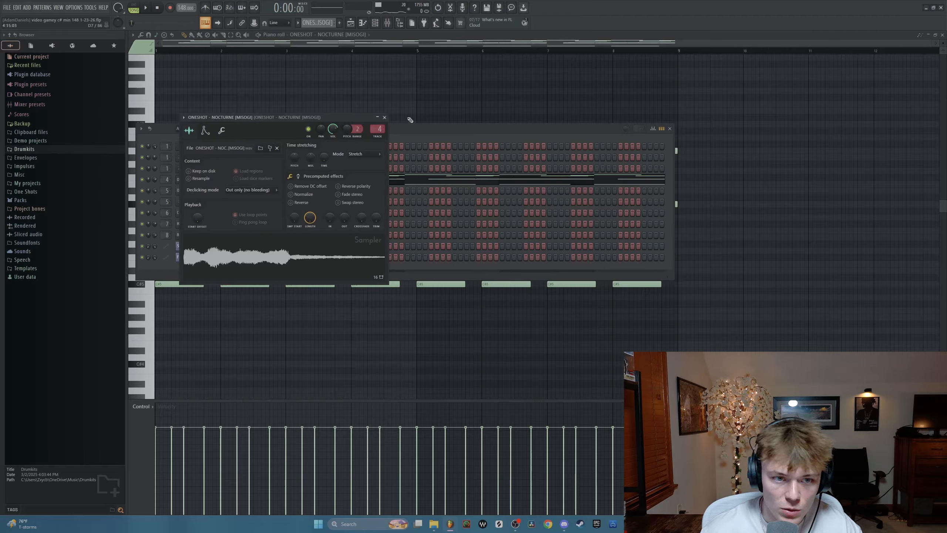
left_click(384, 117)
left_click(670, 129)
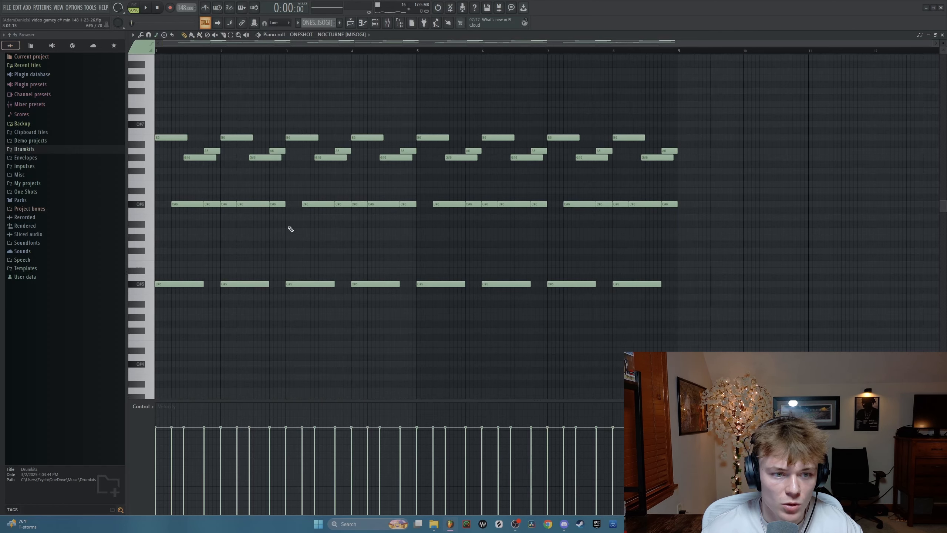
Step: Compare the ZENOLOGY #2 pattern's notes with the ONESHOT - NOCTURNE pattern in the piano roll
left_click(363, 23)
double_click(263, 90)
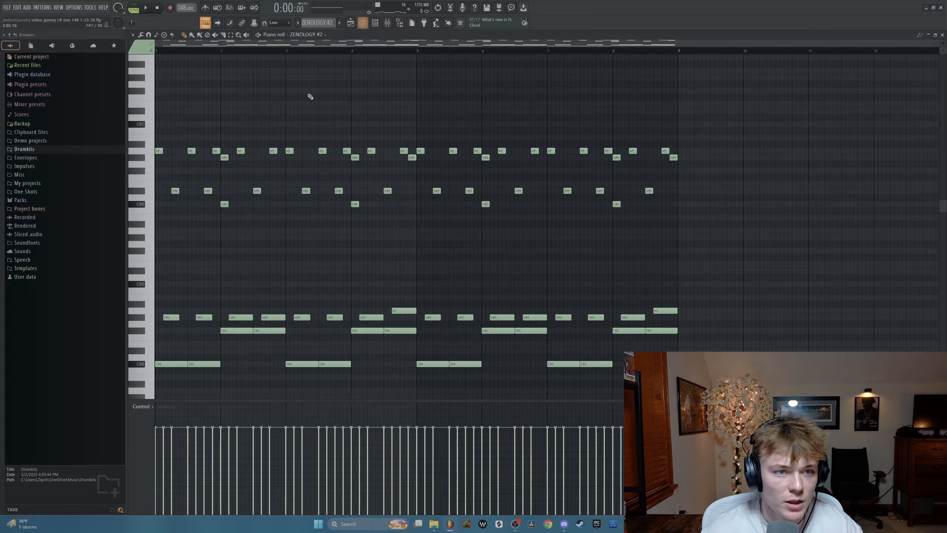
left_click(363, 23)
double_click(273, 135)
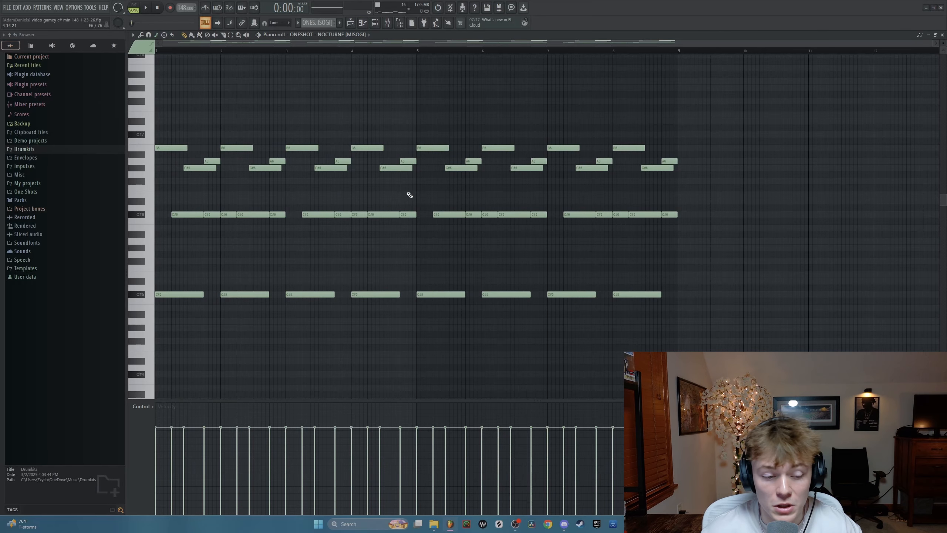
Step: Switch to pattern mode and play the ONESHOT - NOCTURNE pattern by itself, and stop it
left_click(134, 5)
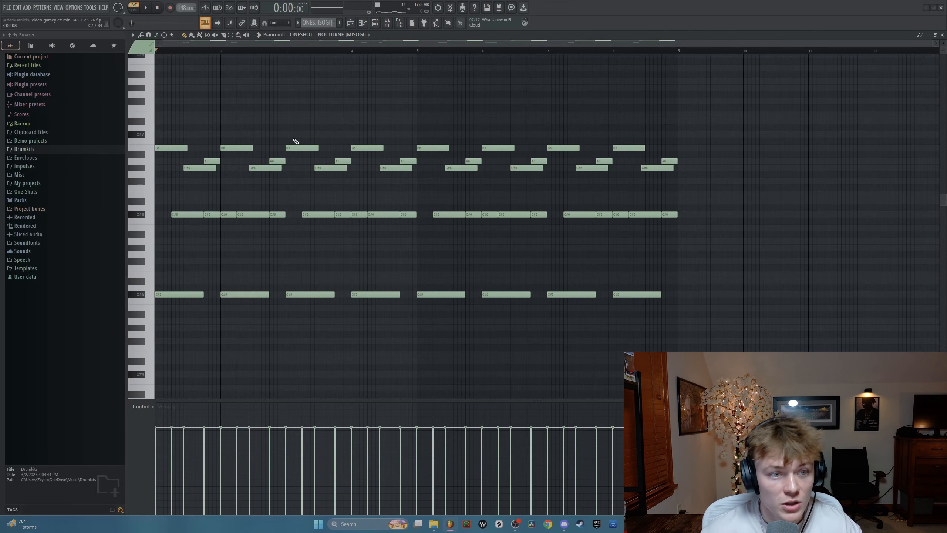
key("space")
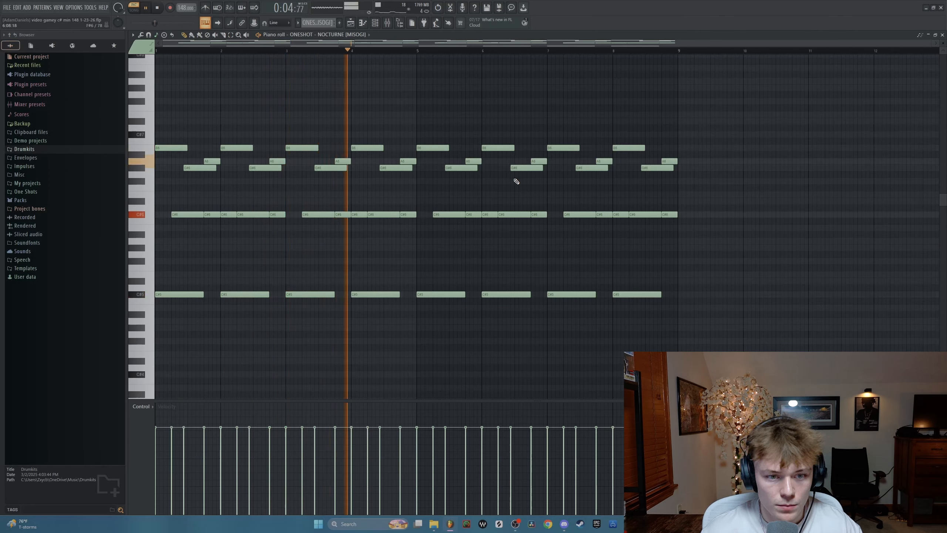
key("space")
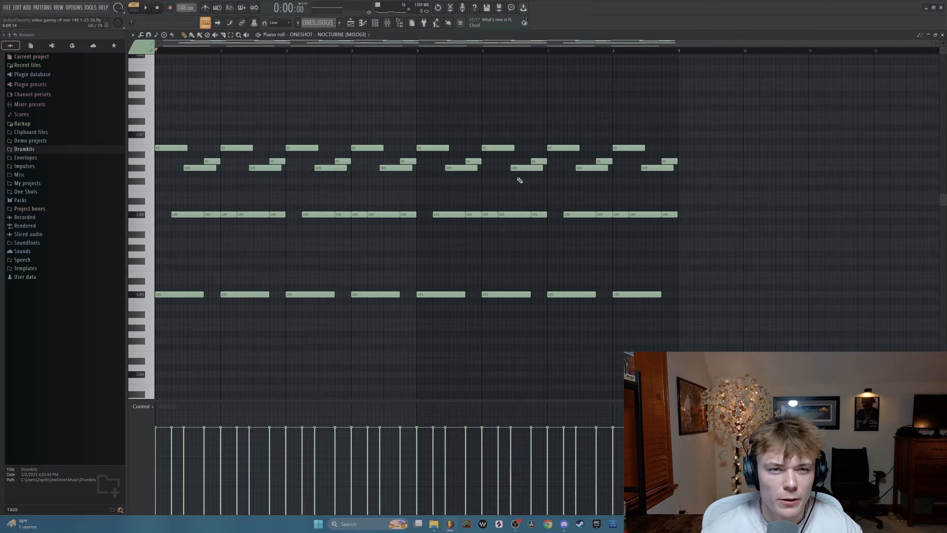
Step: Play the first four tracks together in song mode from the playlist, and briefly check the mixer
left_click(350, 23)
key("l")
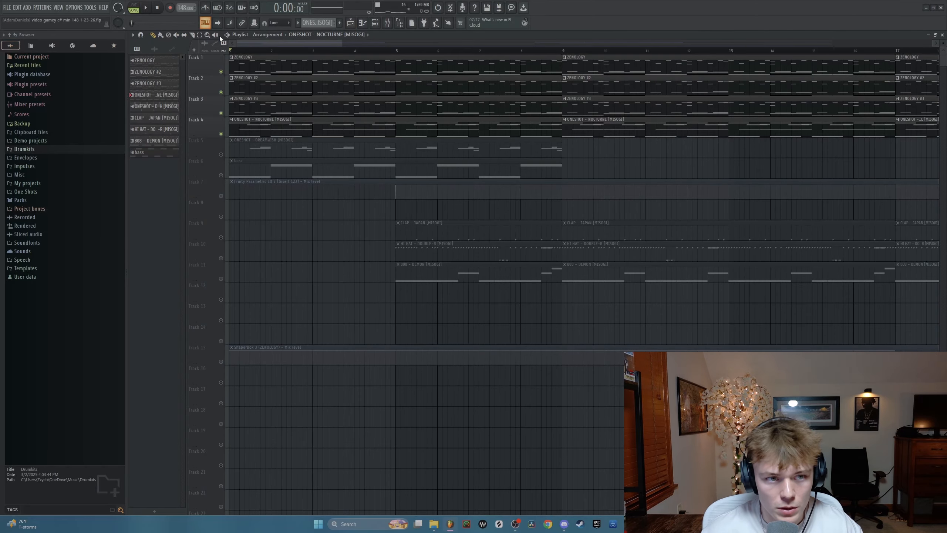
key("space")
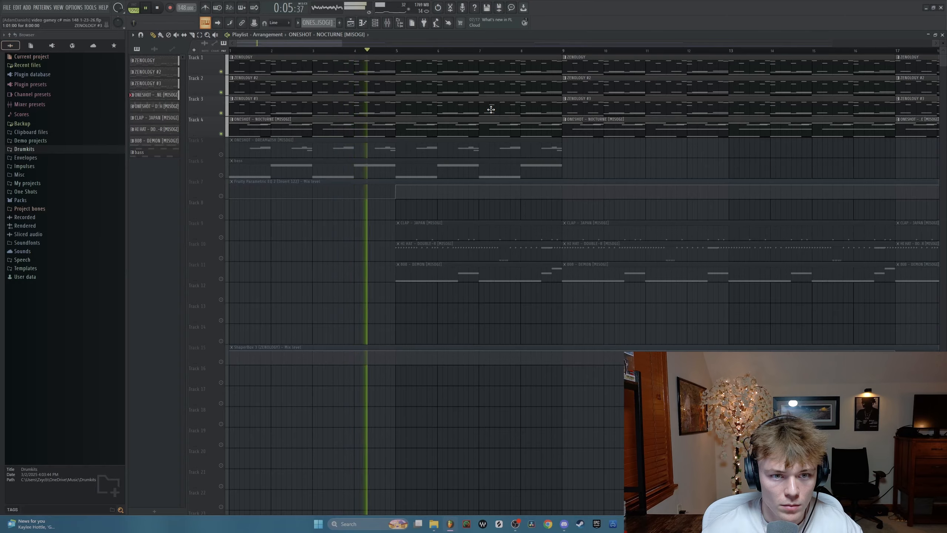
key("space")
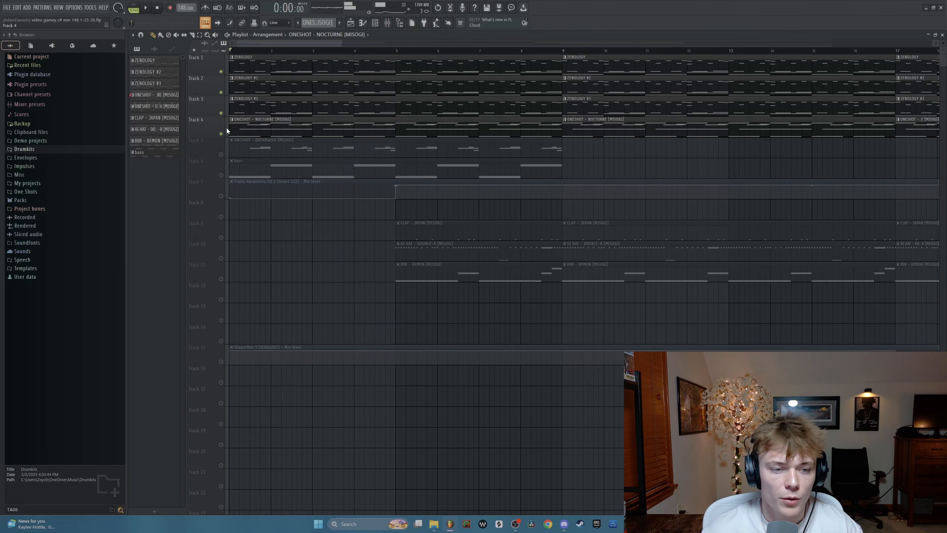
left_click(388, 23)
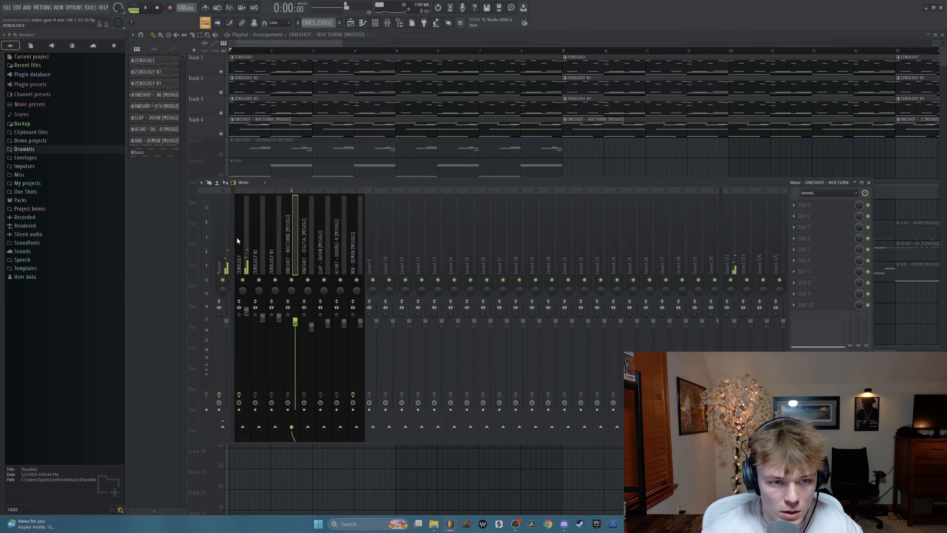
left_click(868, 183)
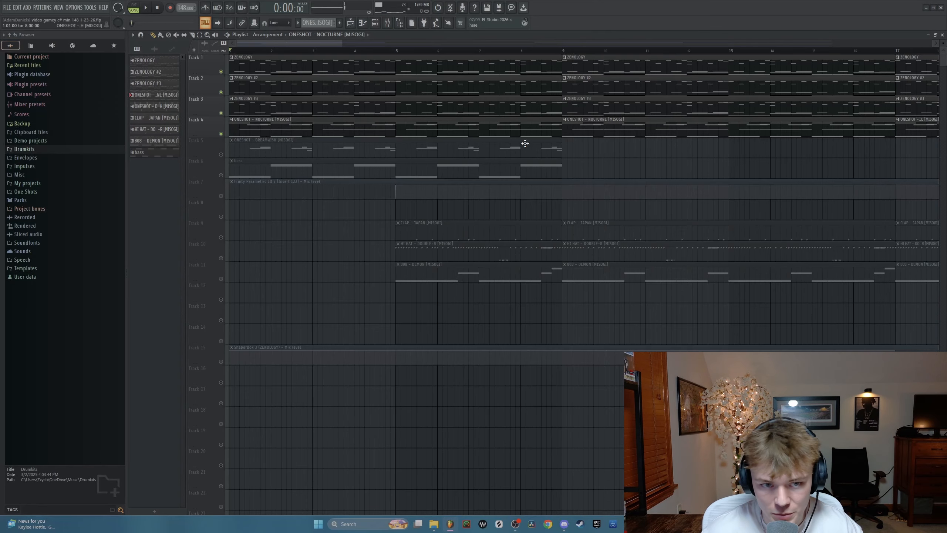
Step: Unmute Track 5, play its ONESHOT - DREAMWISH pattern in the piano roll, and return to the playlist
left_click(222, 154)
double_click(264, 141)
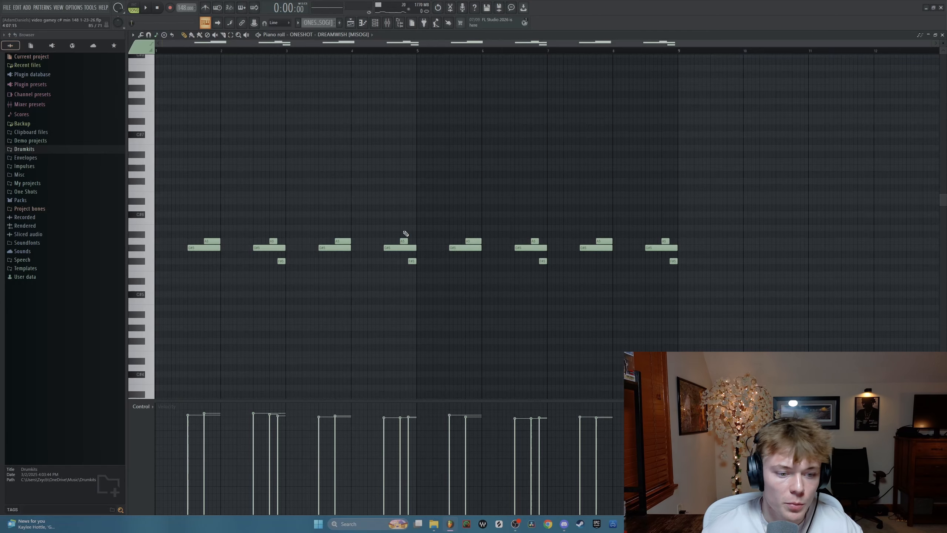
key("space")
scroll(274, 245, "down", 2)
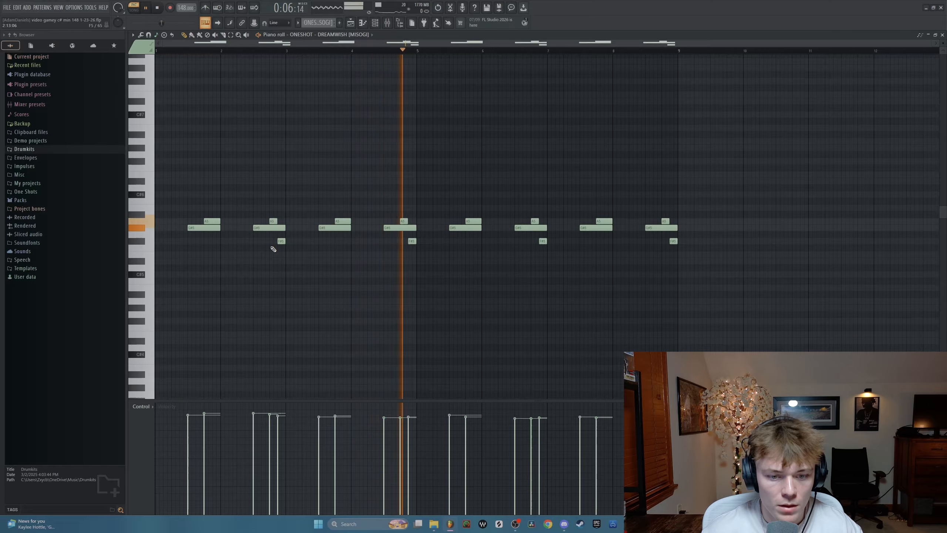
key("space")
left_click(351, 24)
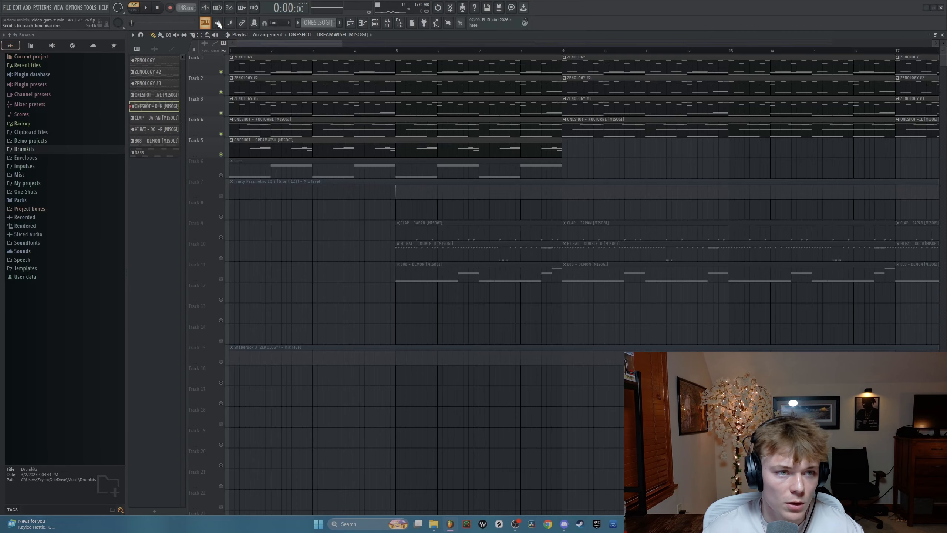
Step: Examine the bass pattern in the piano roll and compare it with the low notes of the ZENOLOGY pattern
double_click(263, 168)
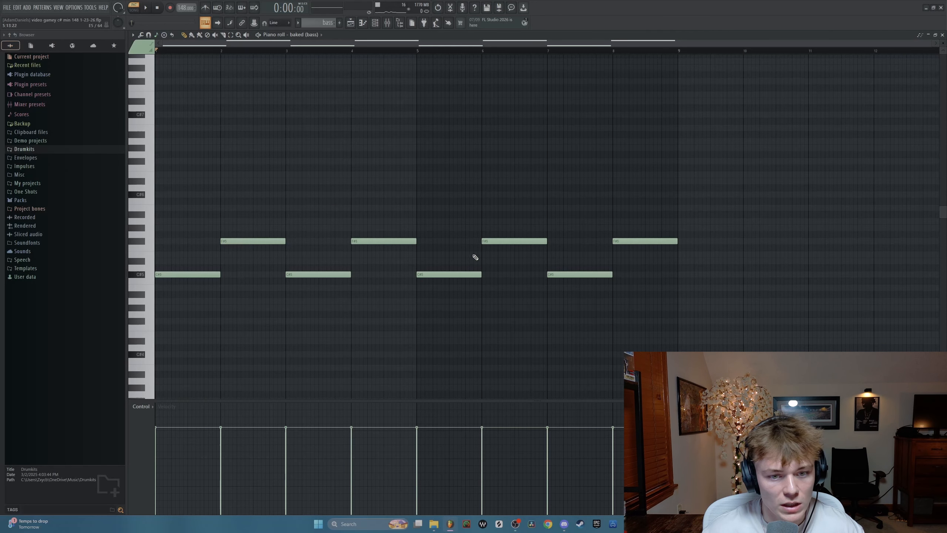
left_click(350, 23)
double_click(188, 337)
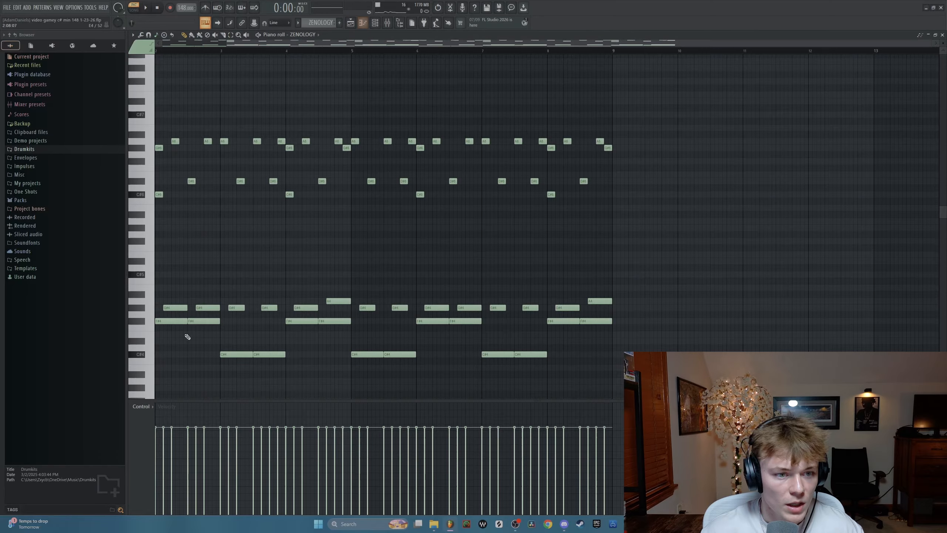
left_click_drag(192, 349, 355, 329)
left_click(351, 23)
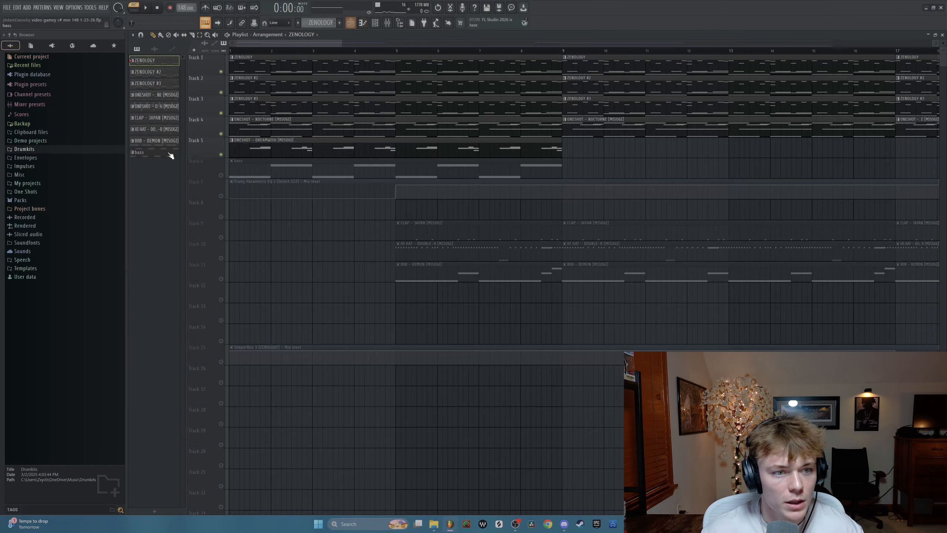
Step: Unmute the bass on Track 6 and the Fruity Parametric EQ 2 automation on Track 7, and check the ZENOLOGY mixer track
left_click(221, 196)
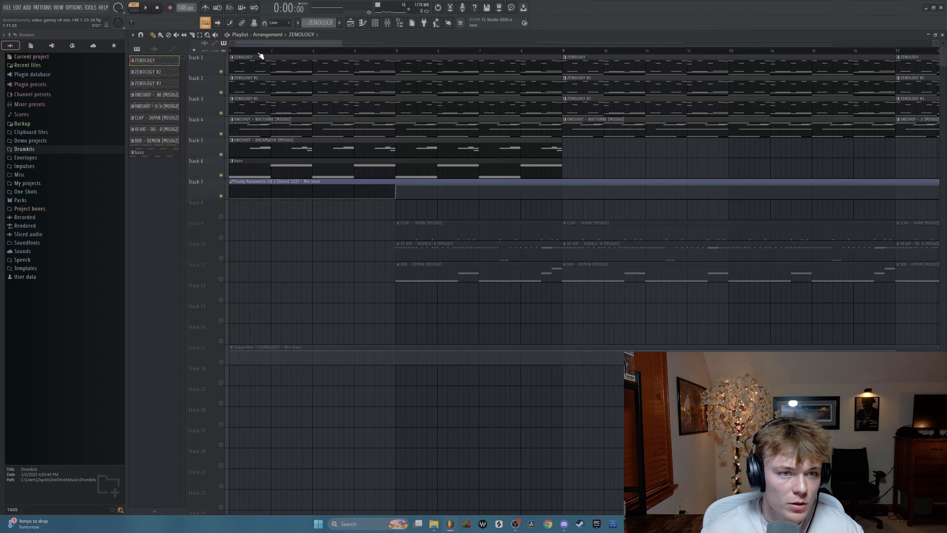
left_click_drag(257, 51, 228, 51)
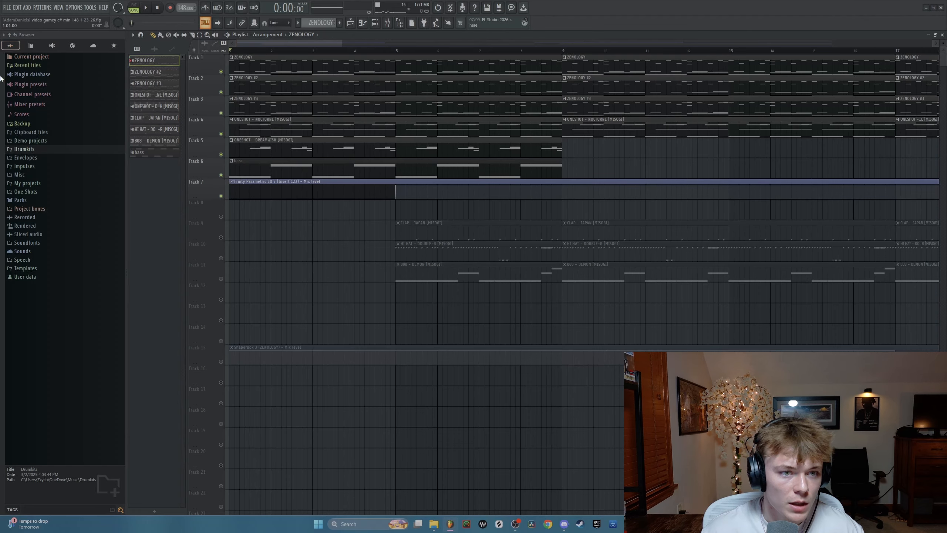
left_click(394, 21)
left_click(244, 235)
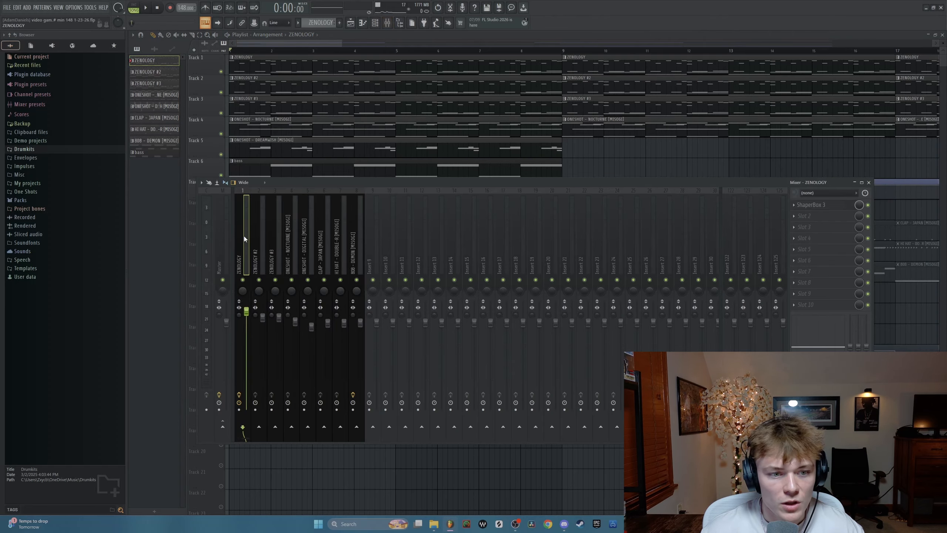
left_click(869, 183)
Step: Play the layered melody and bass tracks with the EQ automation, restarting the song once with the mixer open
key("space")
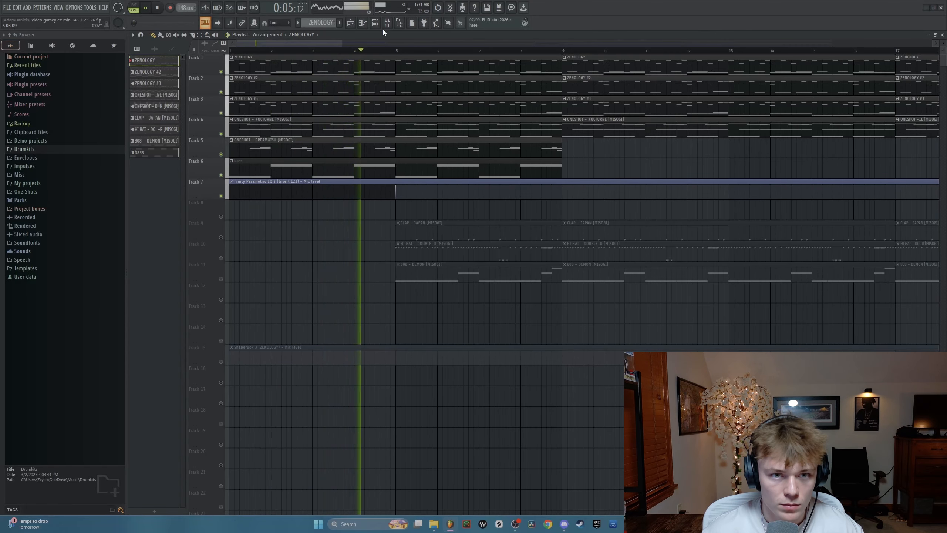
key("F9")
key("space")
key("space")
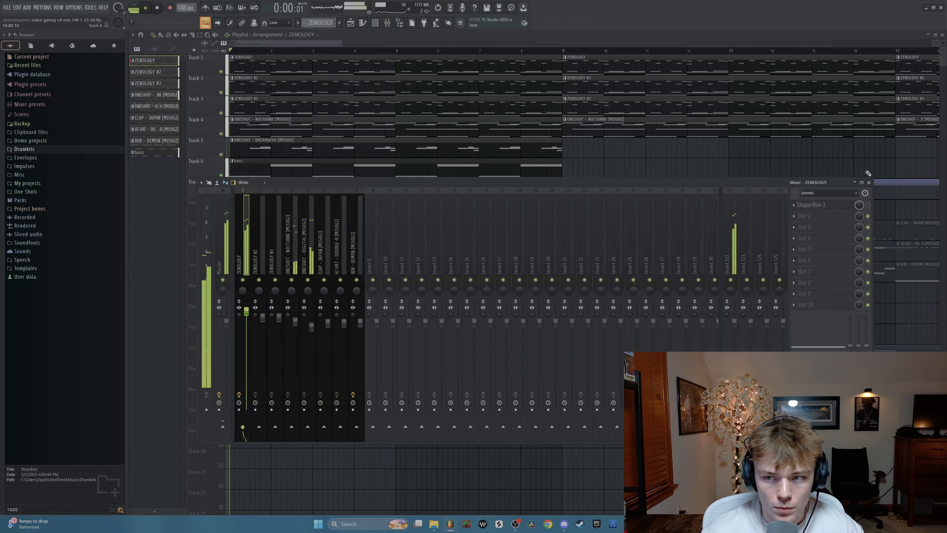
left_click(869, 182)
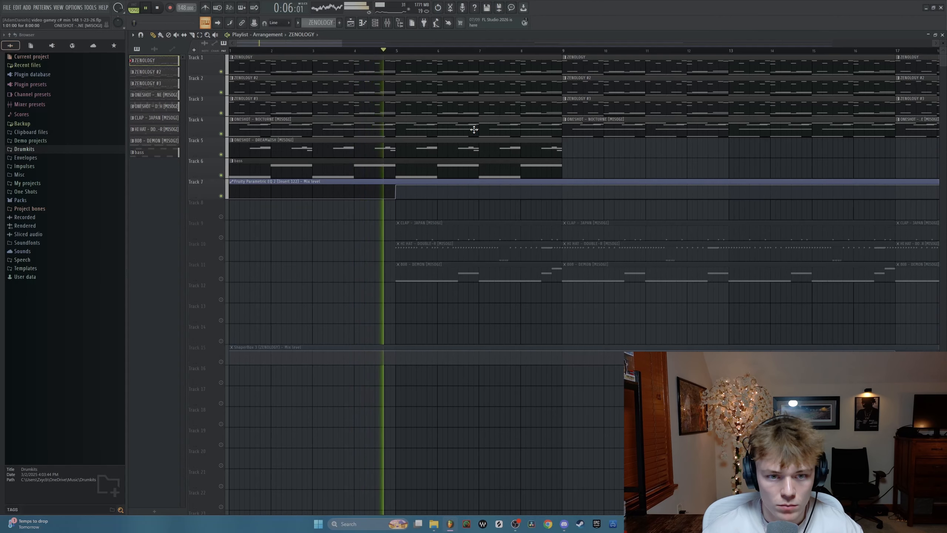
key("space")
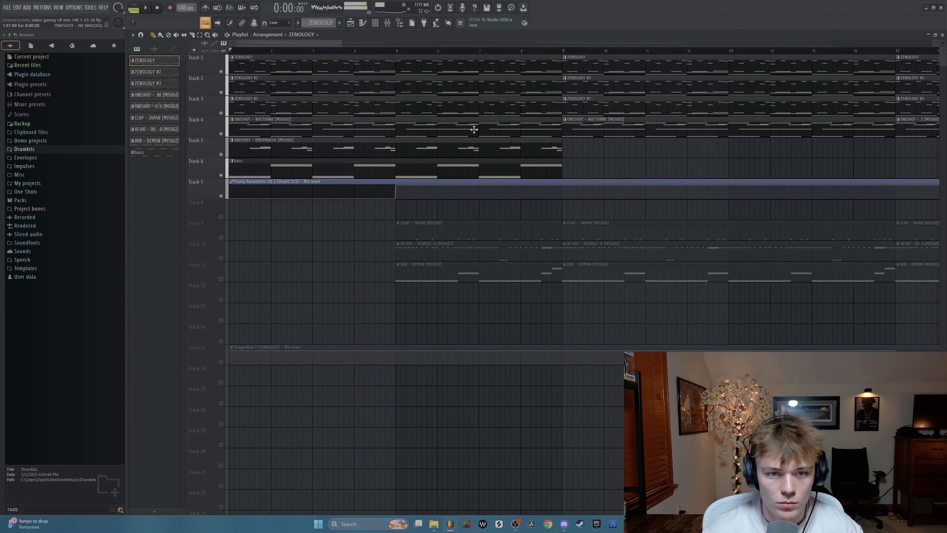
Step: Show the effects on Insert 122 in the mixer, and select the first five tracks, starting with ZENOLOGY
left_click(388, 26)
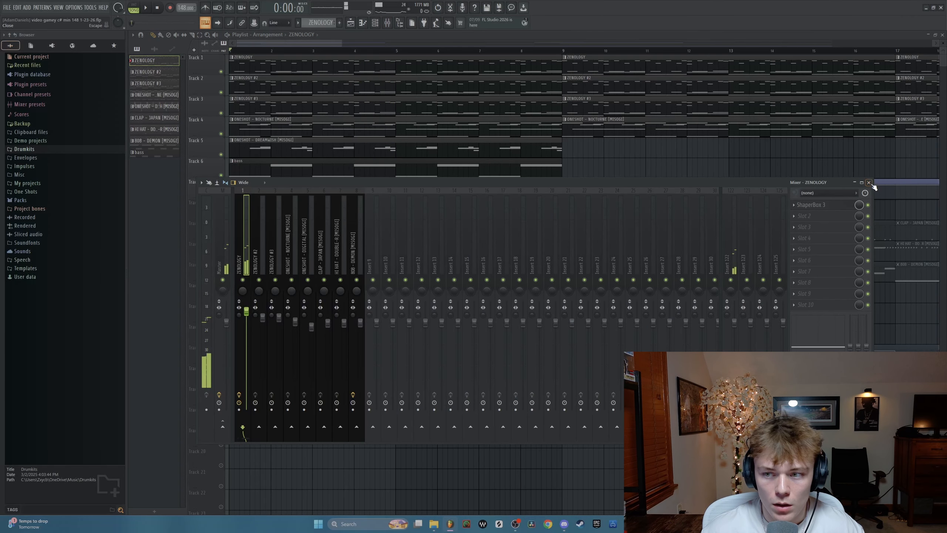
left_click(868, 182)
left_click(387, 23)
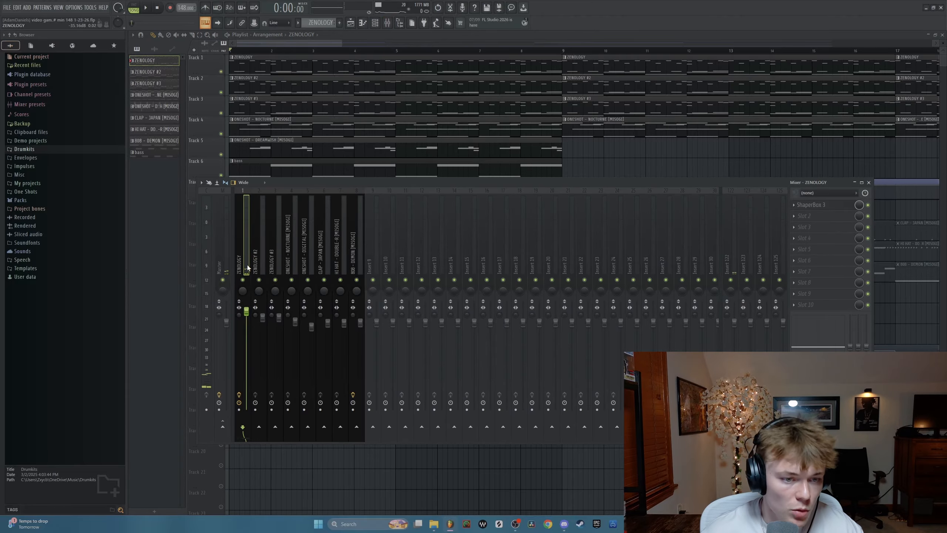
left_click_drag(733, 224, 709, 215)
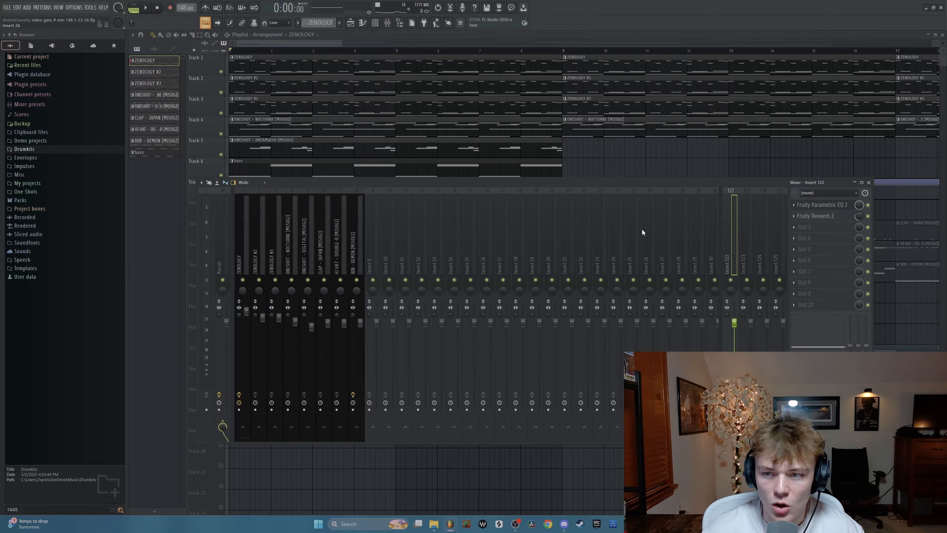
left_click(245, 237)
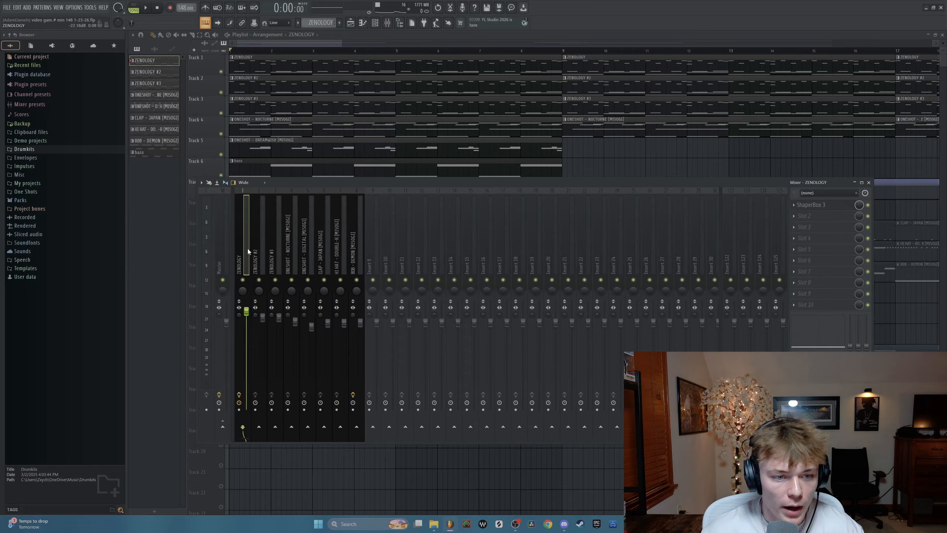
left_click_drag(247, 249, 307, 256)
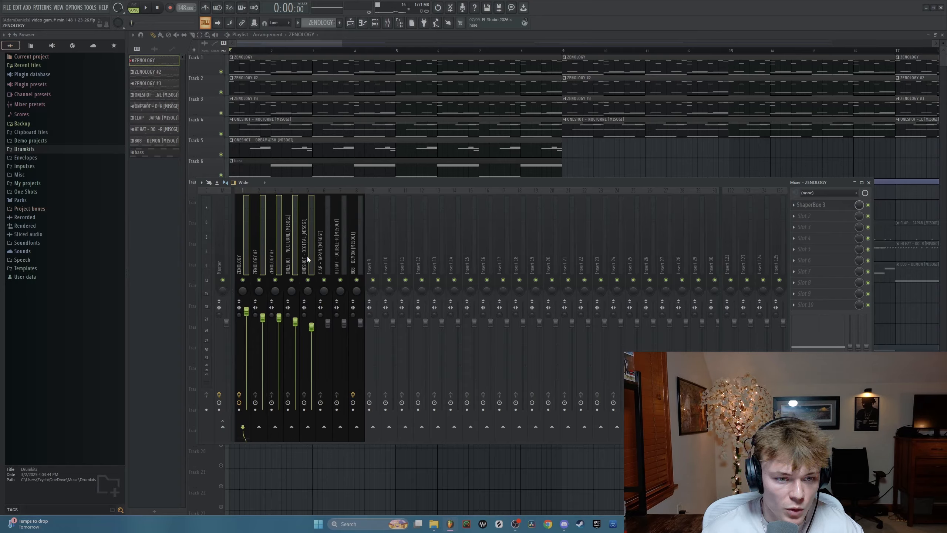
Step: Open Fruity Parametric EQ 2 on Insert 122 to review its filter curve
left_click(731, 229)
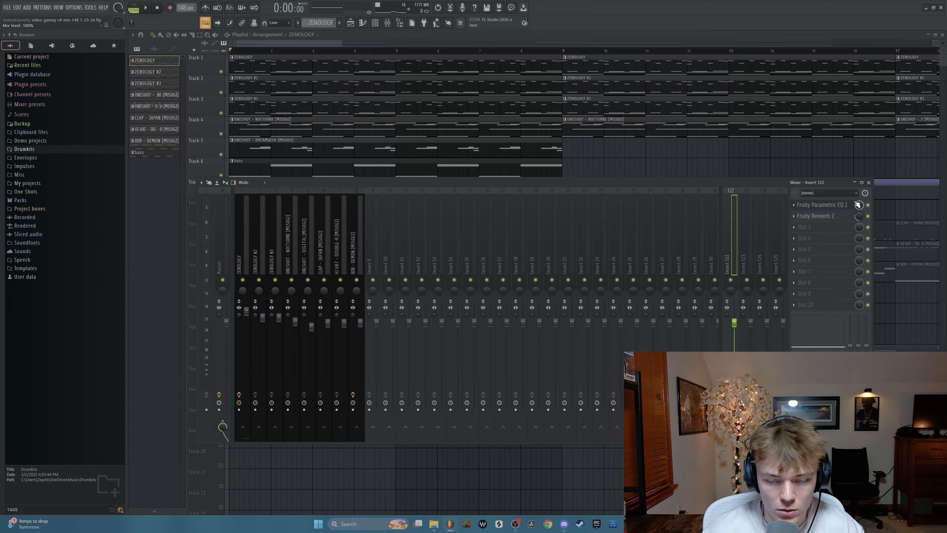
left_click(826, 209)
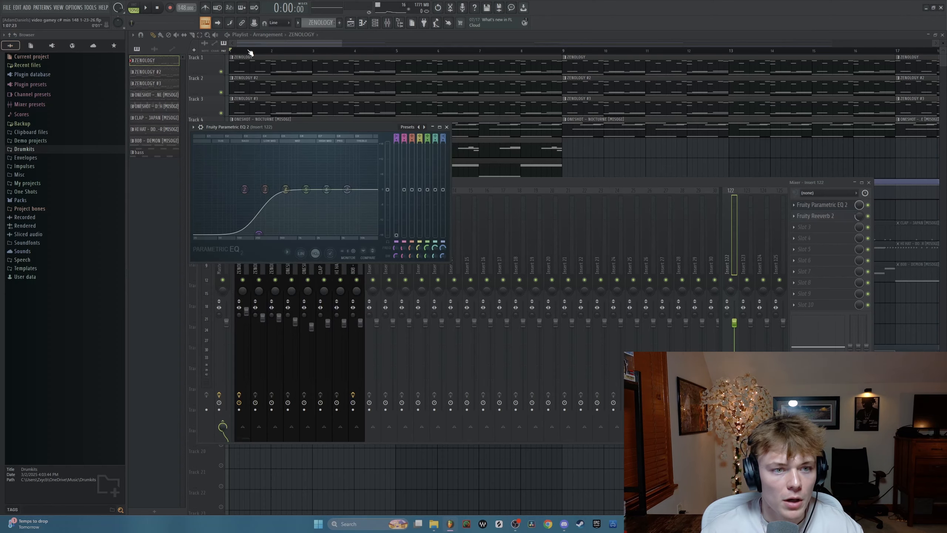
Step: Close the open windows, play the melody and bass with the EQ automation, and reopen the mixer
key("F12")
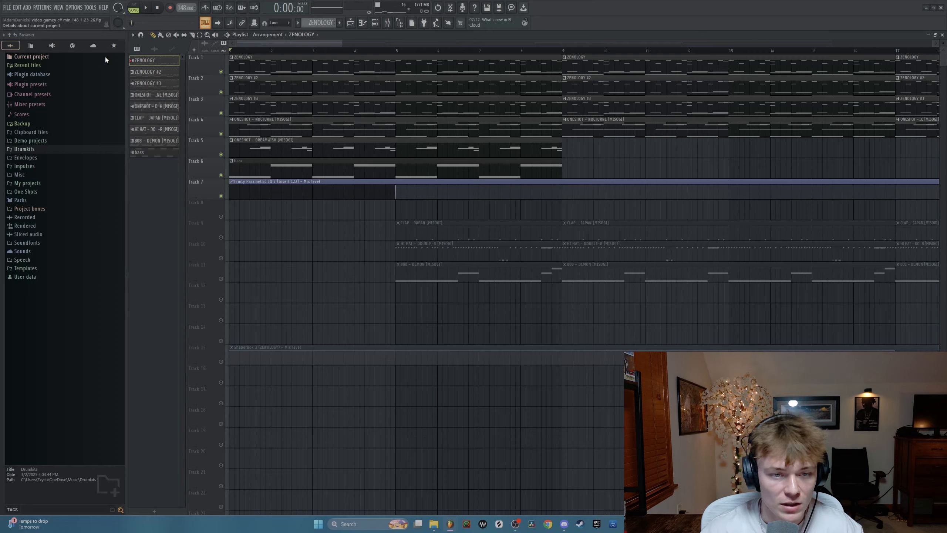
key("space")
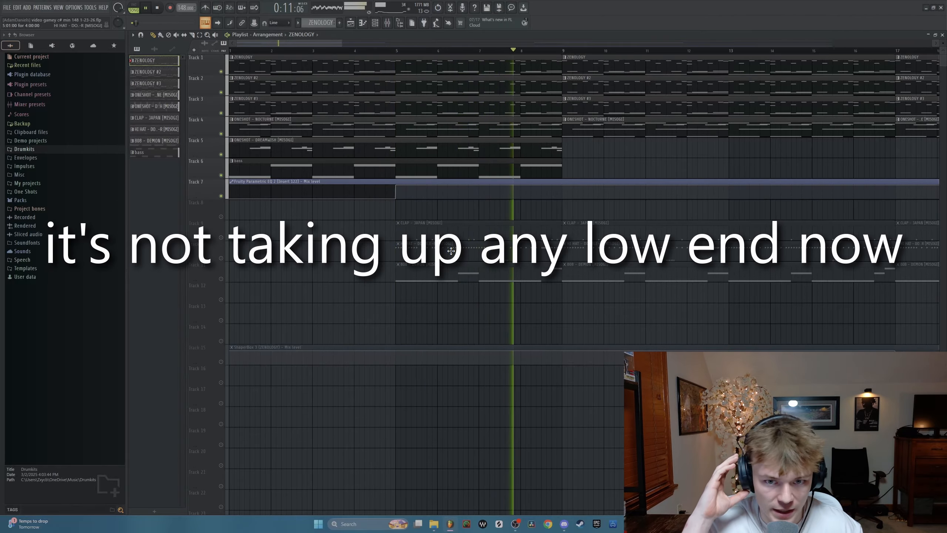
key("space")
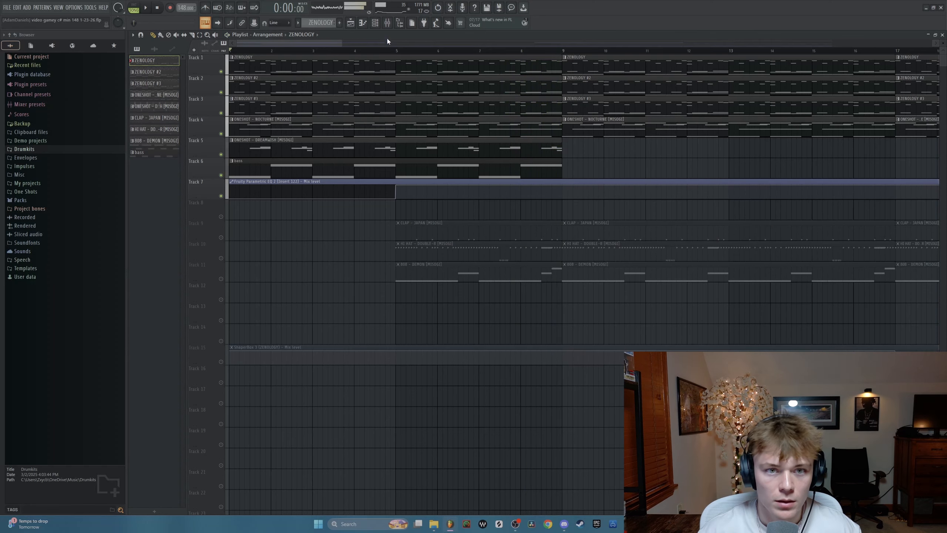
left_click(388, 23)
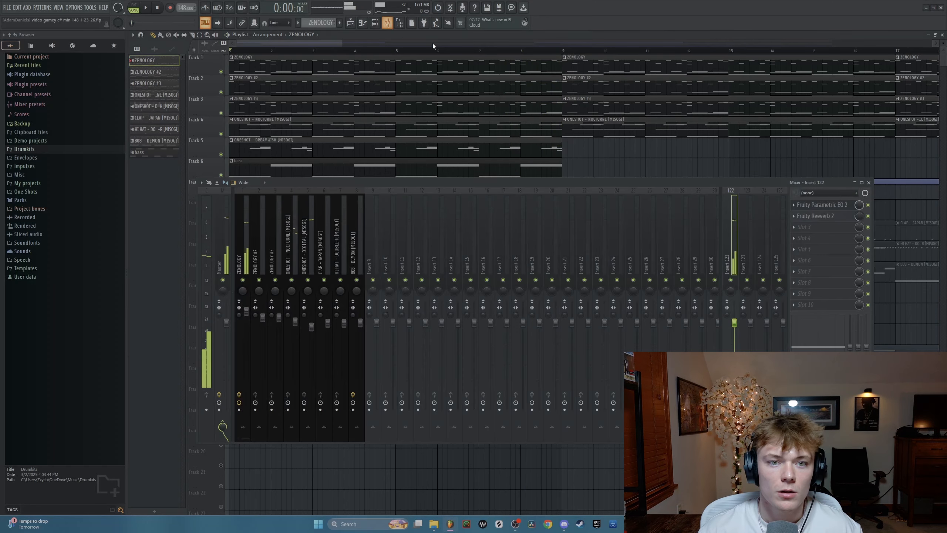
Step: Try the 40Hz + 18kHz cut preset in Fruity Parametric EQ 2 on Insert 122, raise its low cut to about 290 Hz, and undo both changes
left_click(827, 209)
left_click(424, 127)
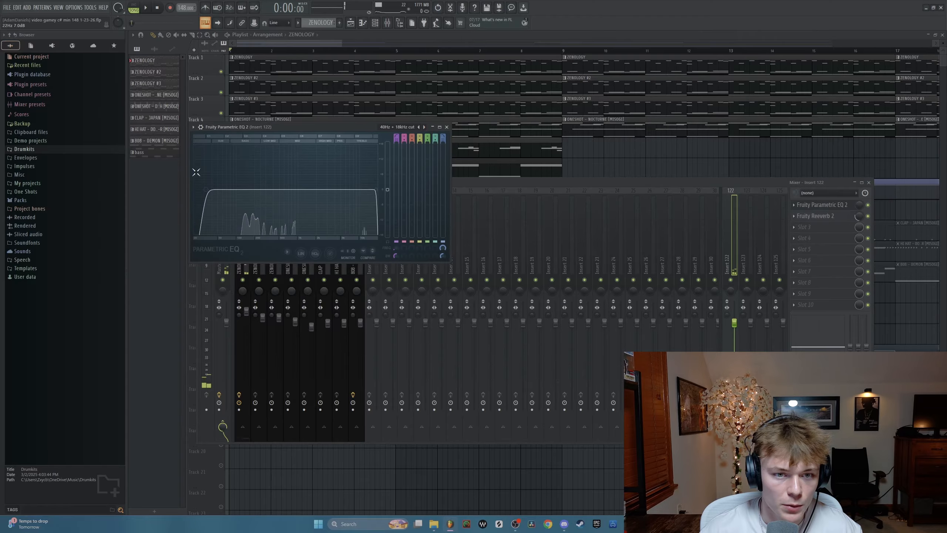
left_click_drag(207, 190, 265, 190)
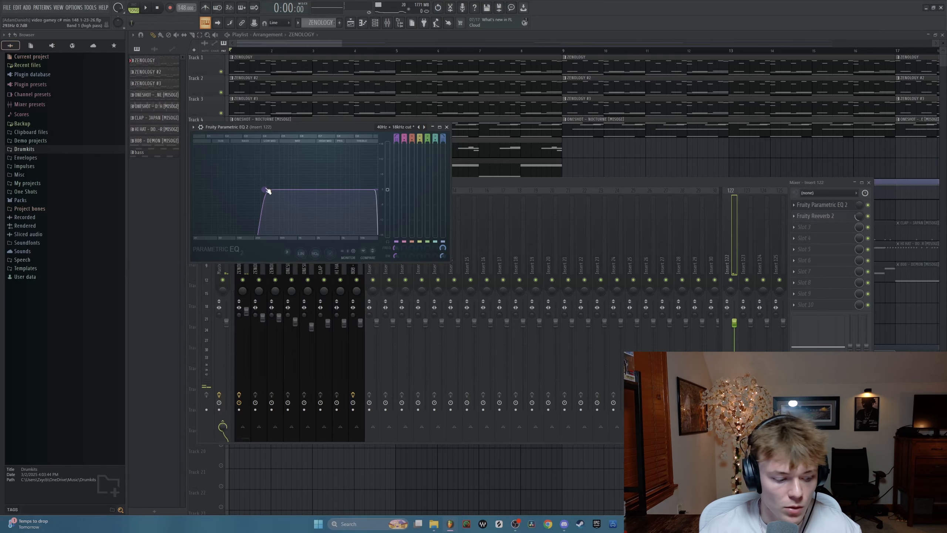
key("ctrl+z")
key("ctrl+z")
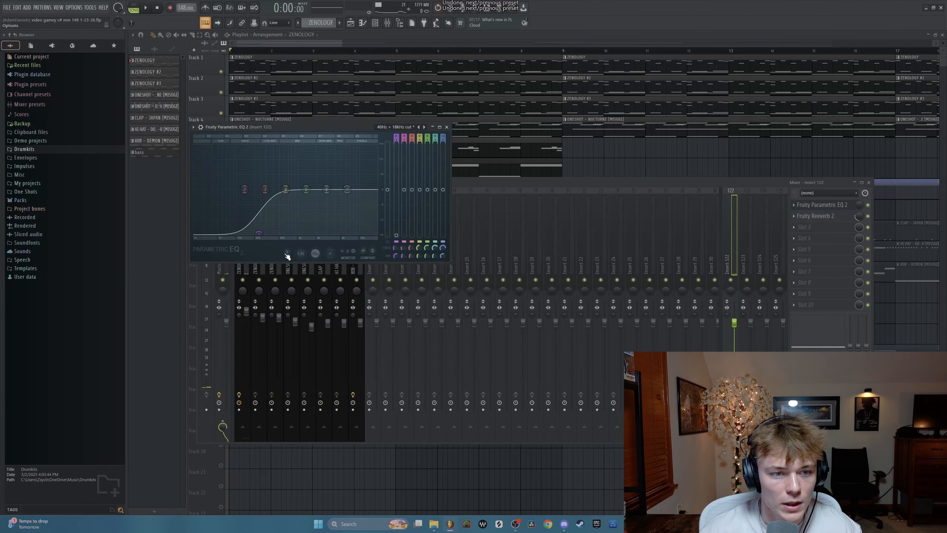
left_click(449, 128)
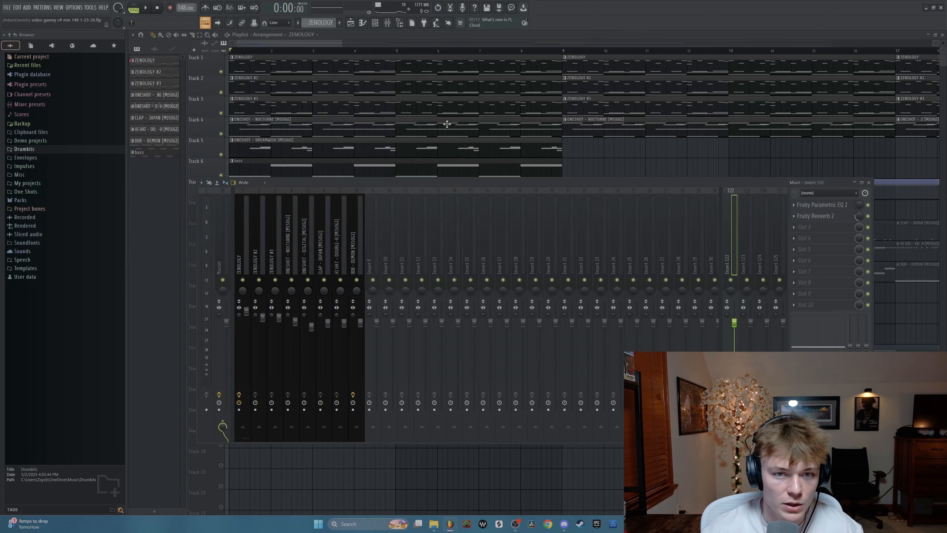
Step: Open Fruity Reeverb 2 on Insert 122 to review its settings and dry level
left_click(820, 216)
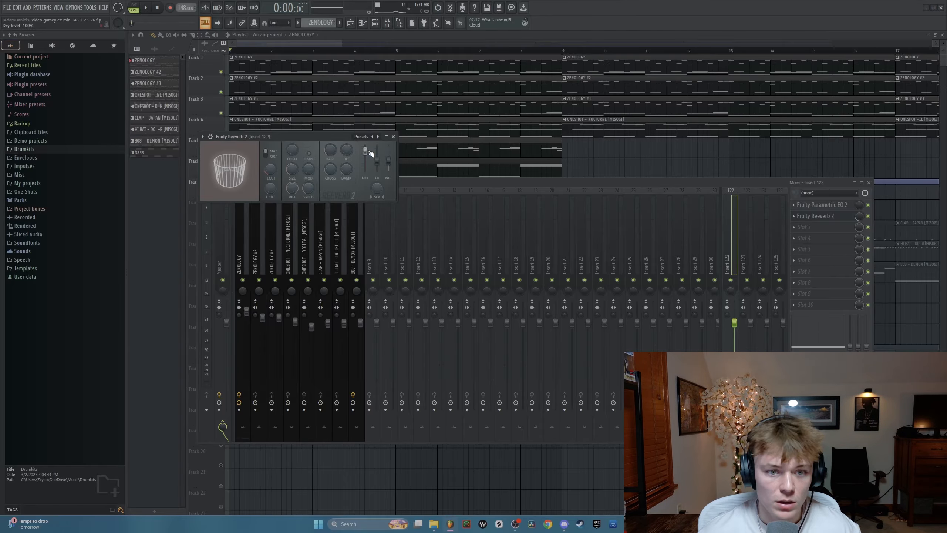
left_click(393, 136)
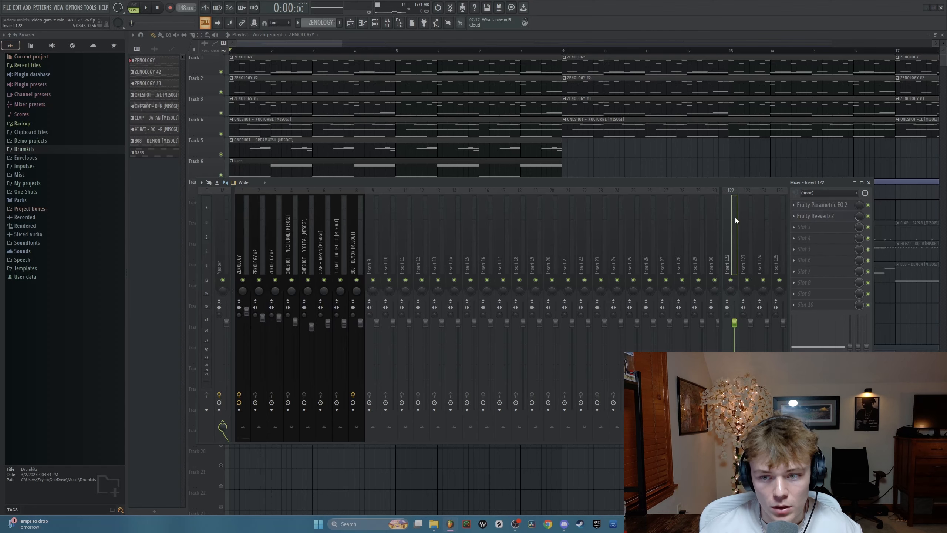
left_click(794, 217)
Step: Select the first five mixer tracks to show their routing, and review the Fruity Reeverb 2 settings on Insert 123
left_click_drag(813, 258, 748, 246)
left_click_drag(238, 246, 306, 251)
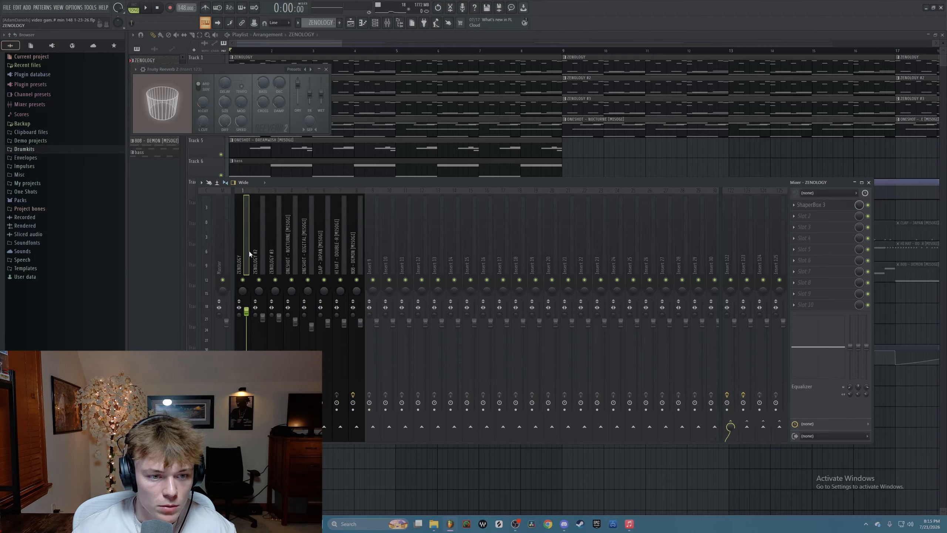
left_click_drag(246, 253, 311, 254)
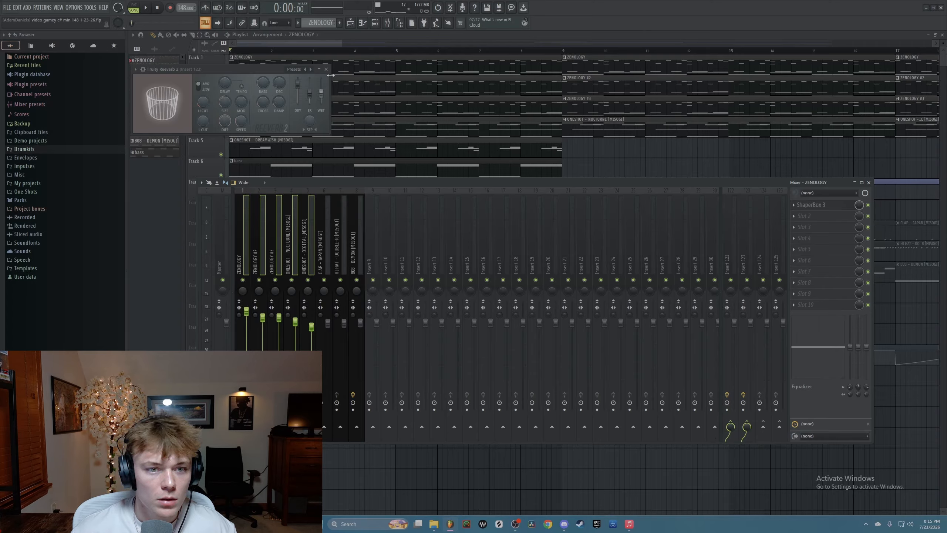
left_click(747, 242)
left_click(813, 205)
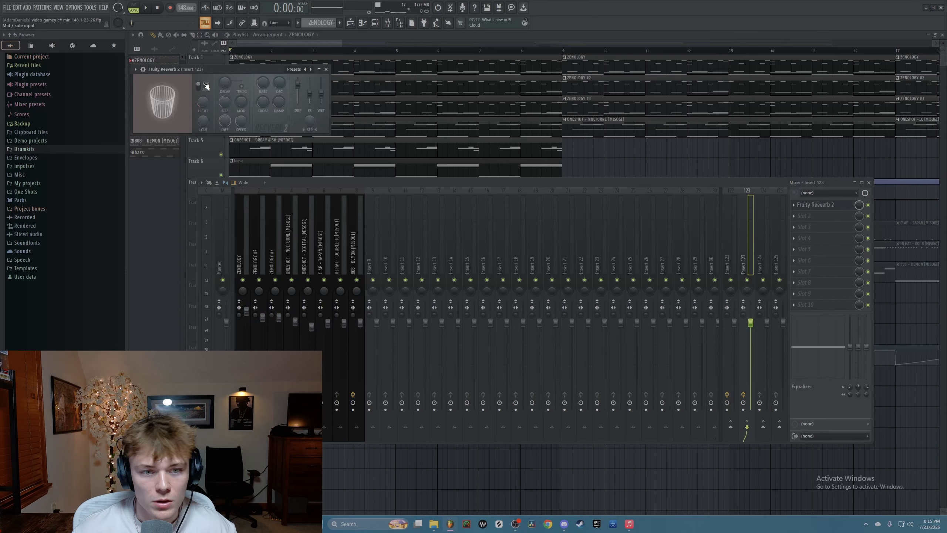
left_click(326, 69)
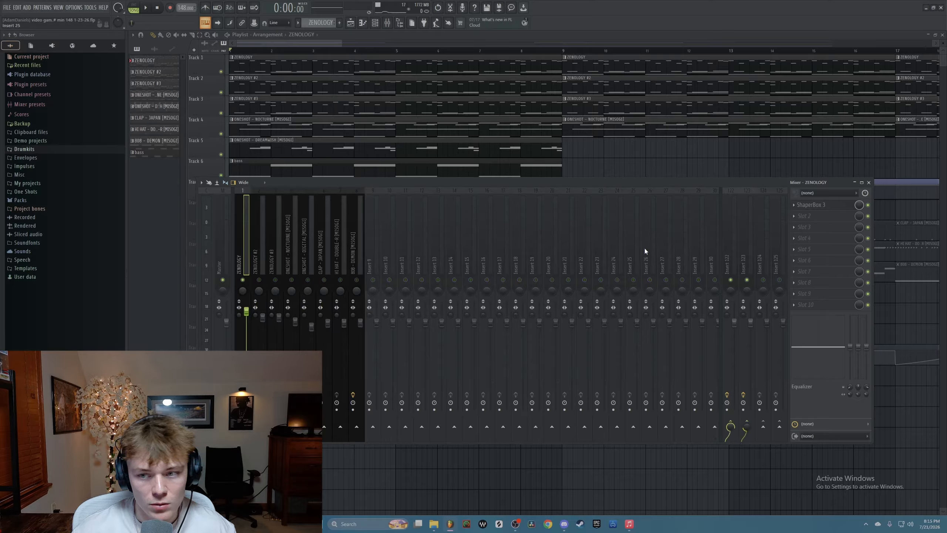
Step: Show ZENOLOGY's send to Insert 123 during playback, select the three ZENOLOGY channels in the channel rack, and close the mixer
left_click(825, 223)
left_click(811, 231)
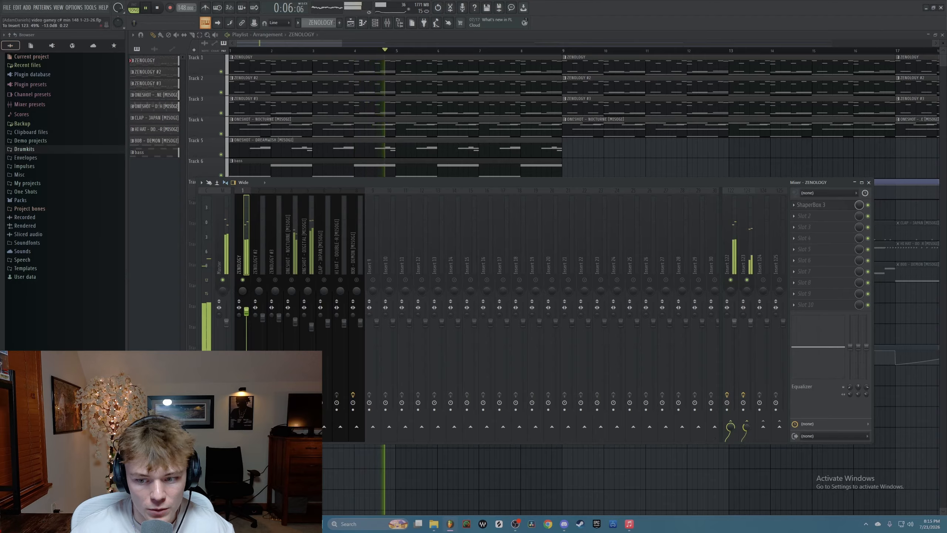
left_click(262, 268)
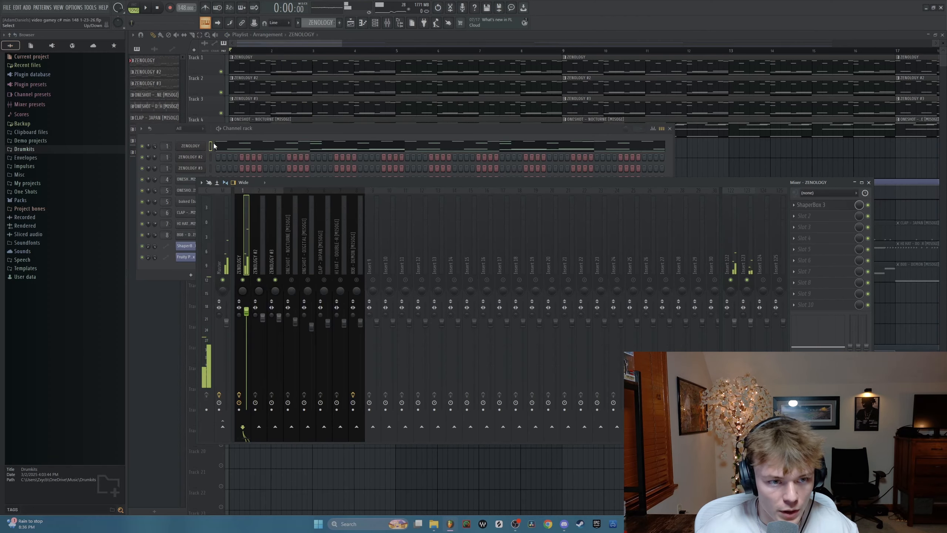
left_click(212, 168)
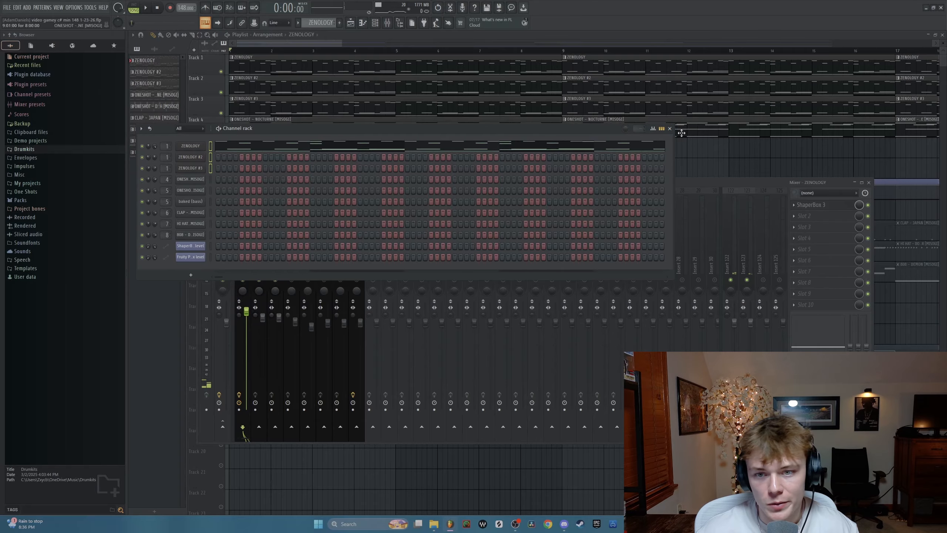
left_click(669, 128)
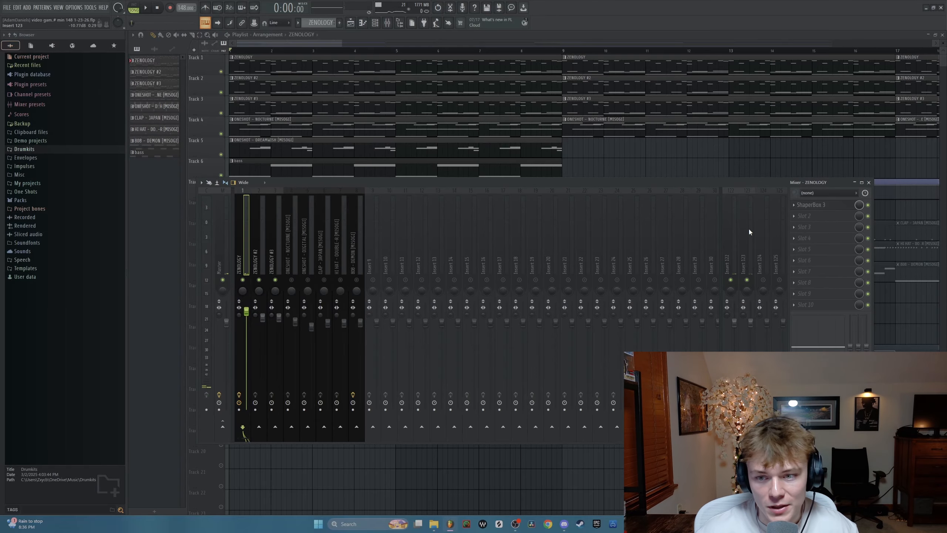
key("F9")
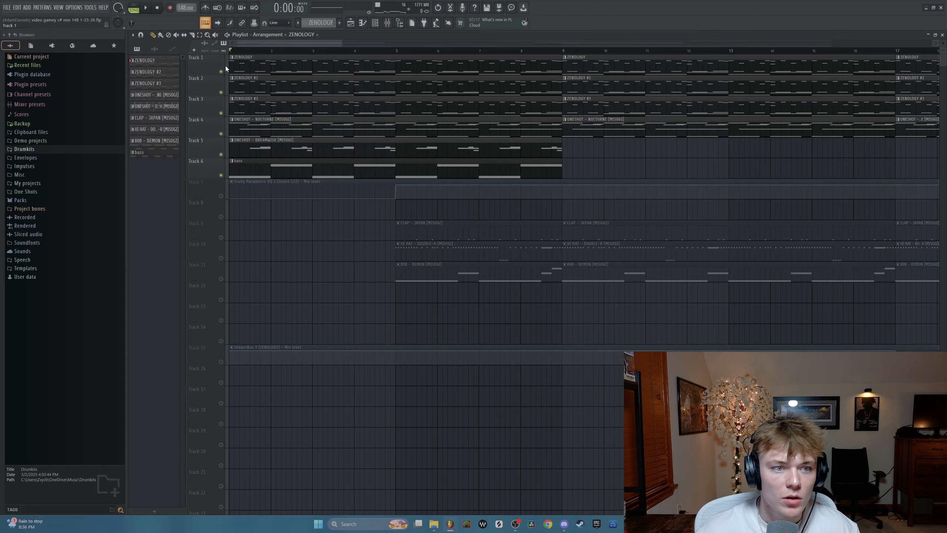
Step: Unmute the ShaperBox 3 automation on Track 15 and set the playback position at bar 15, just before its automation curve
left_click(221, 362)
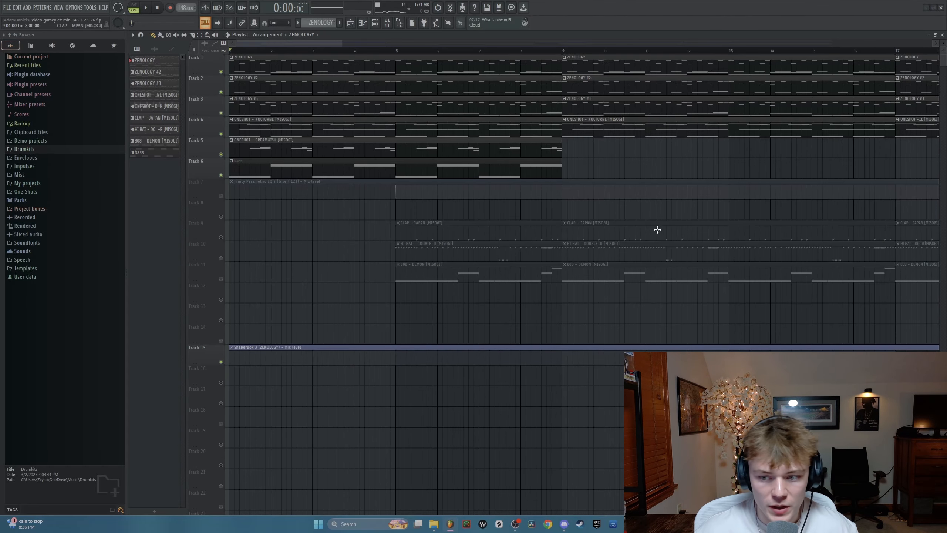
left_click_drag(771, 178, 437, 177)
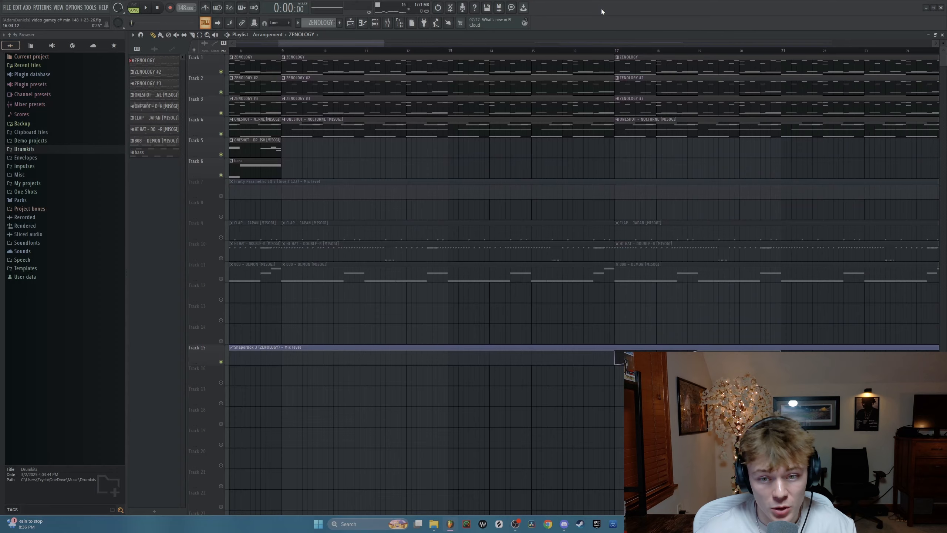
left_click(539, 51)
scroll(749, 235, "down", 3)
left_click_drag(691, 322, 468, 234)
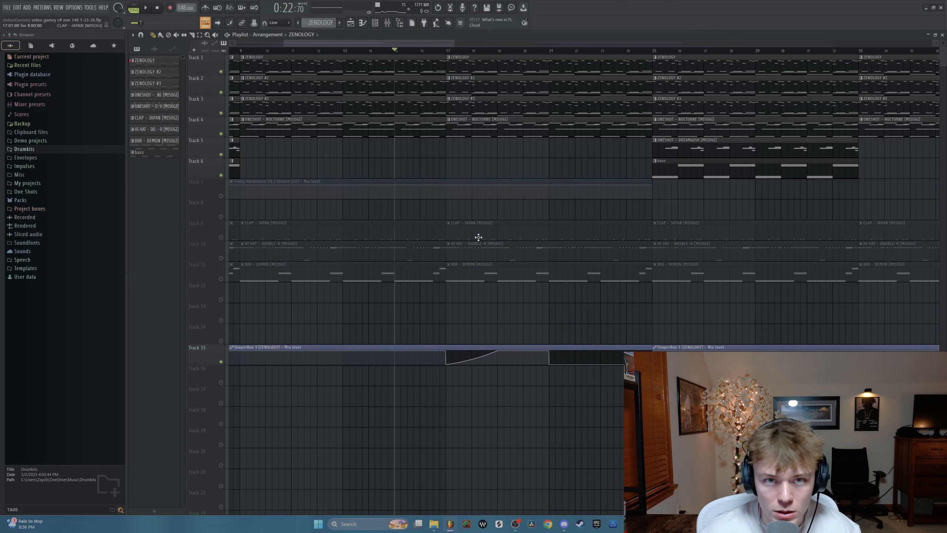
Step: Play the section with the ShaperBox 3 automation, unmuting the Fruity Parametric EQ 2 automation on Track 7, and stop playback
key("space")
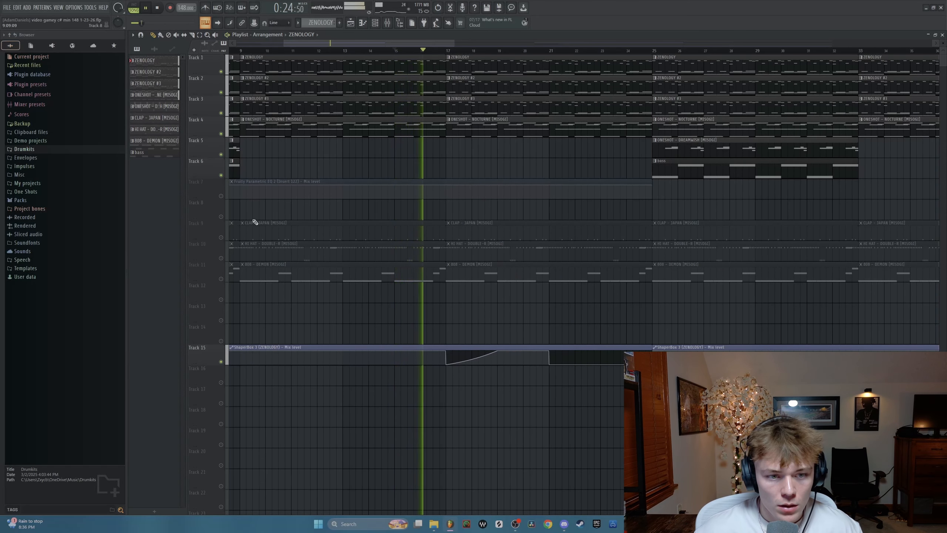
left_click(220, 196)
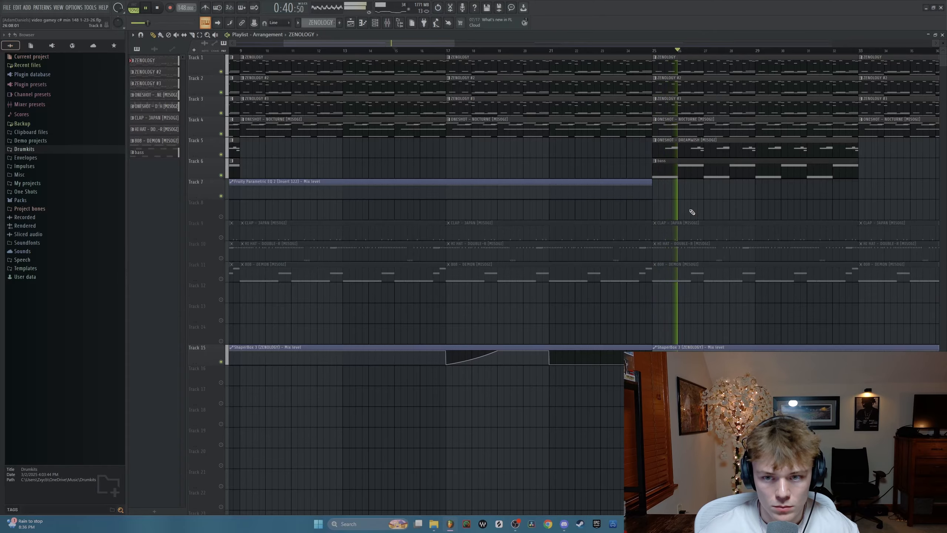
scroll(492, 246, "down", 5)
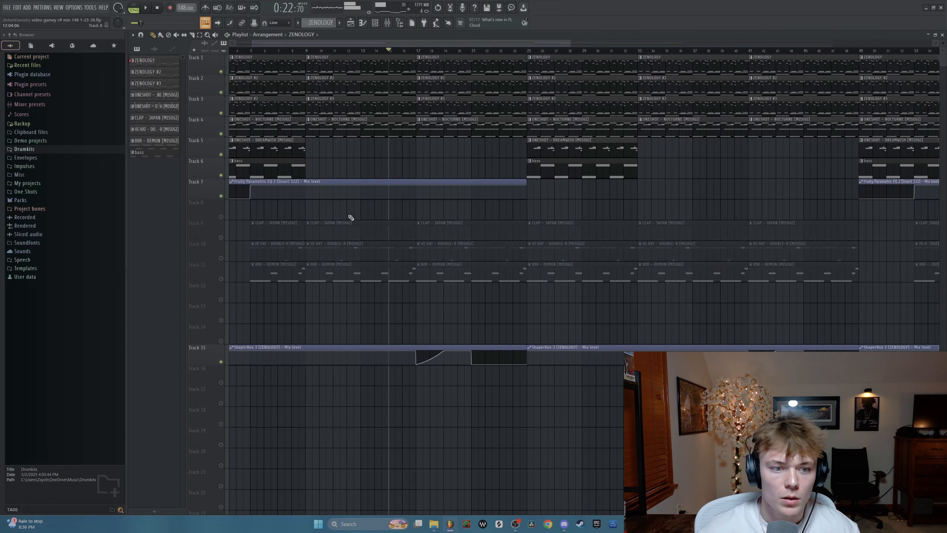
key("space")
Step: Solo the clap on Track 9, add the hi-hat on Track 10 and the 808 on Track 11, and play from bar 9
left_click(221, 237, "ctrl")
left_click(222, 258)
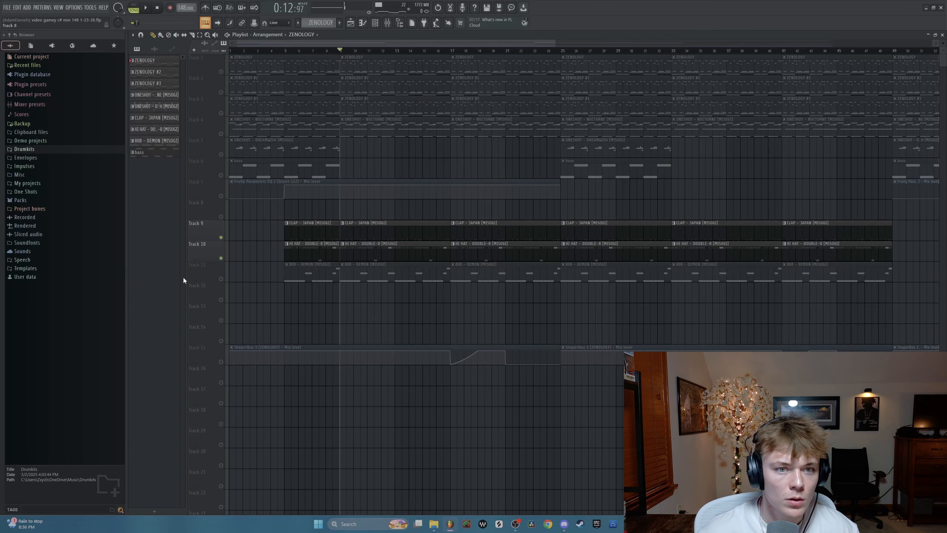
left_click(221, 278)
scroll(381, 236, "up", 5, "ctrl")
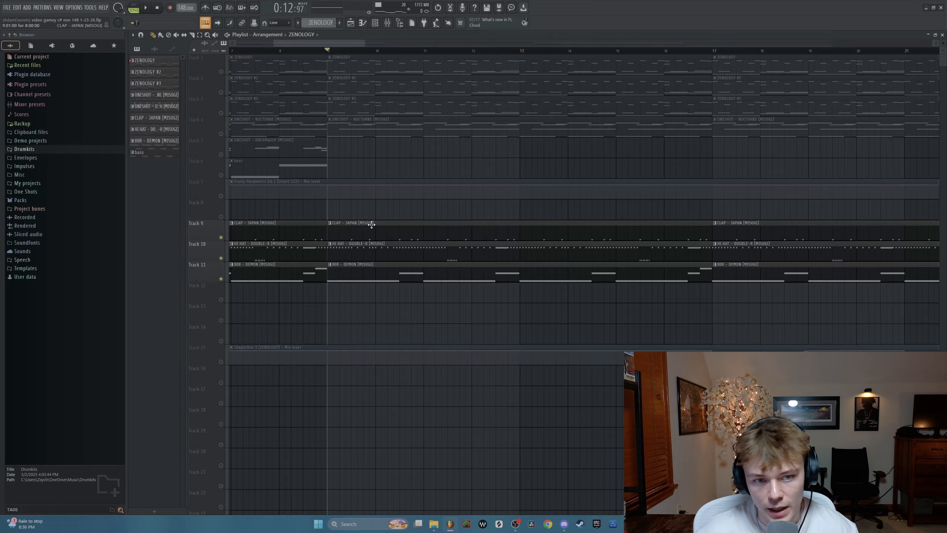
key("space")
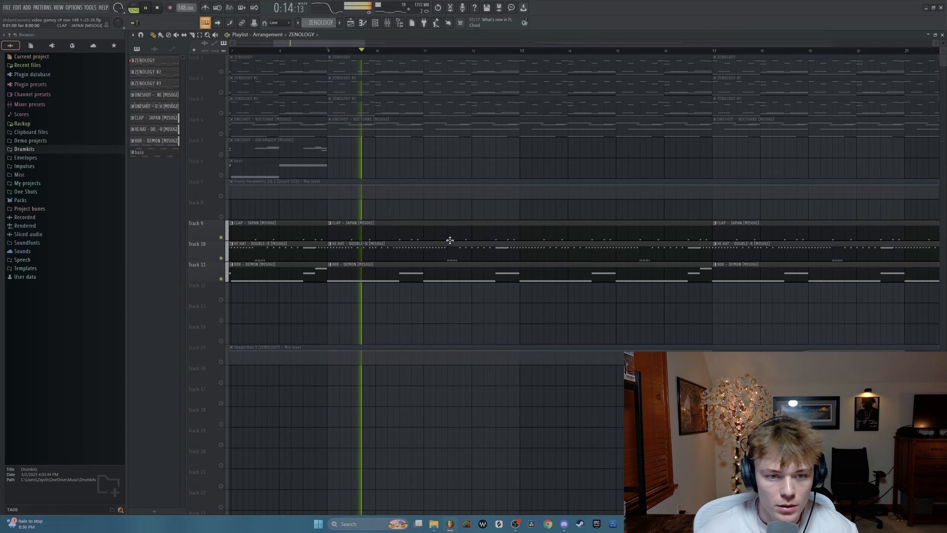
Step: Open the CLAP - JAPAN [MISOGI] pattern in the piano roll to examine its note placement during playback
double_click(447, 235)
right_click(190, 212)
left_click(228, 211)
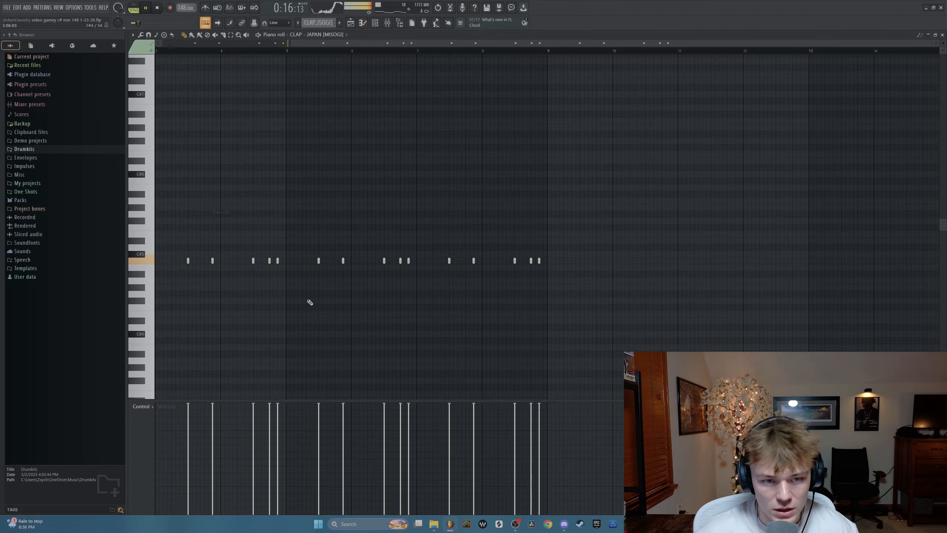
scroll(427, 134, "down", 2)
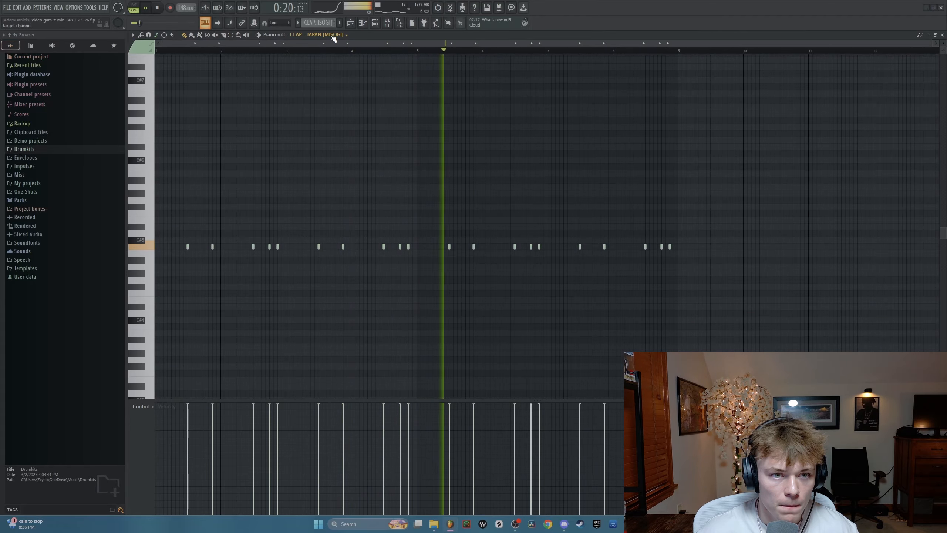
Step: Open the HI HAT - DOUBLE-R [MISOGI] pattern in the piano roll and examine its rolls and pitched-down hits during playback
left_click(375, 23)
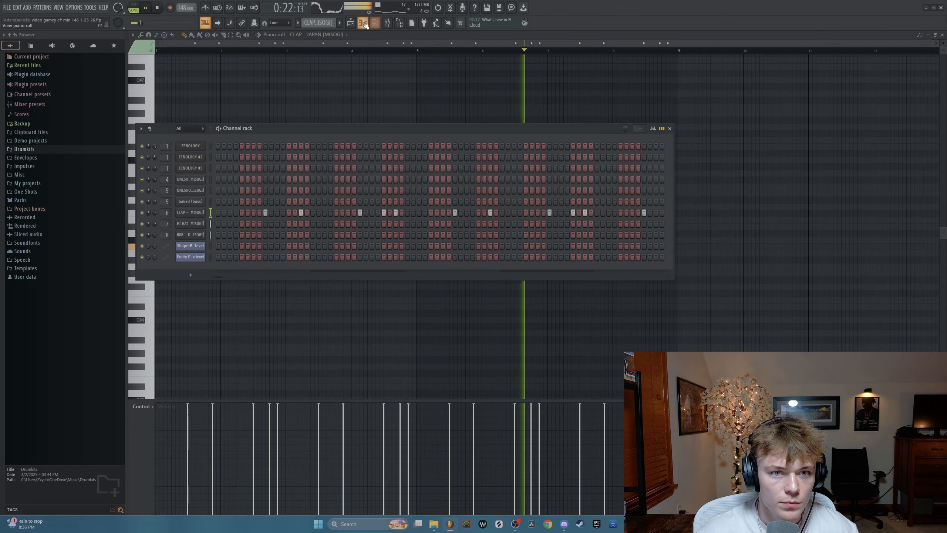
left_click(363, 25)
left_click(352, 25)
double_click(364, 250)
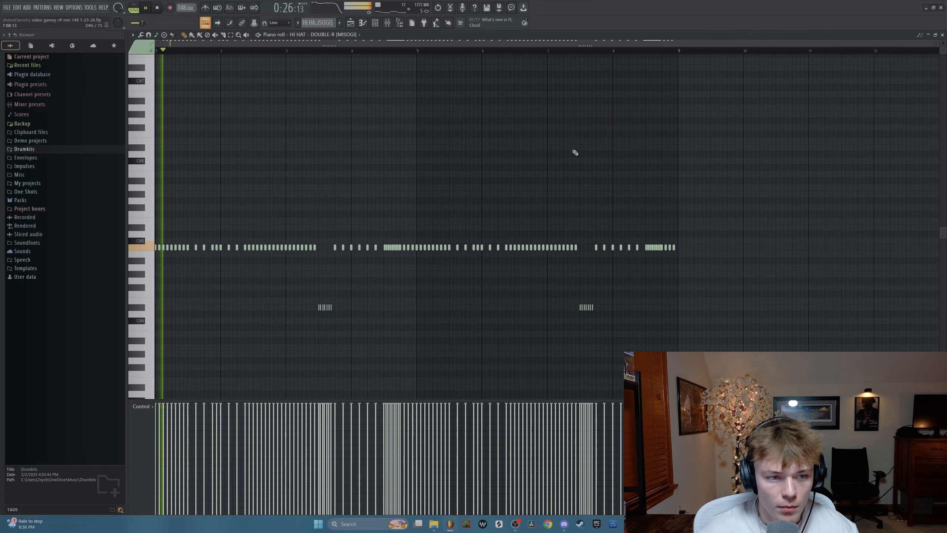
scroll(309, 189, "up", 2)
left_click_drag(399, 163, 636, 169)
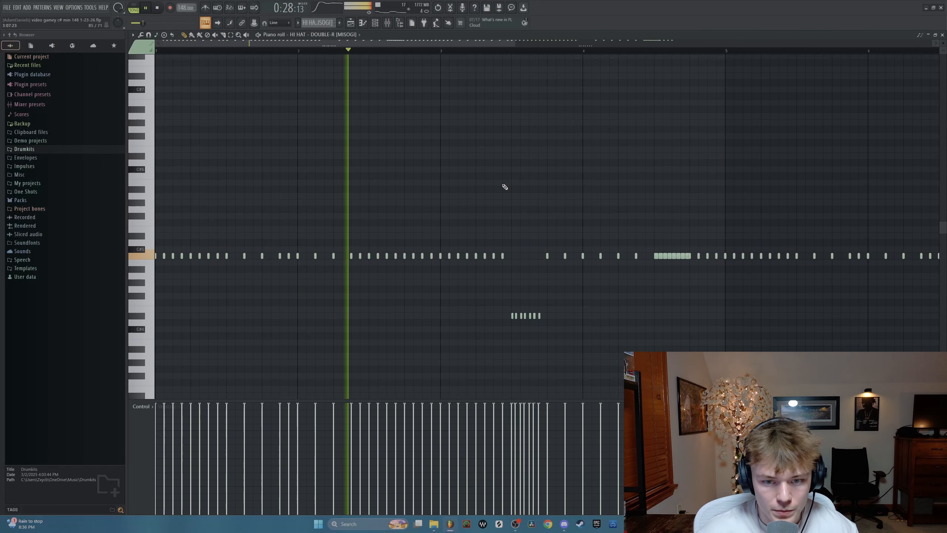
scroll(504, 186, "up", 3)
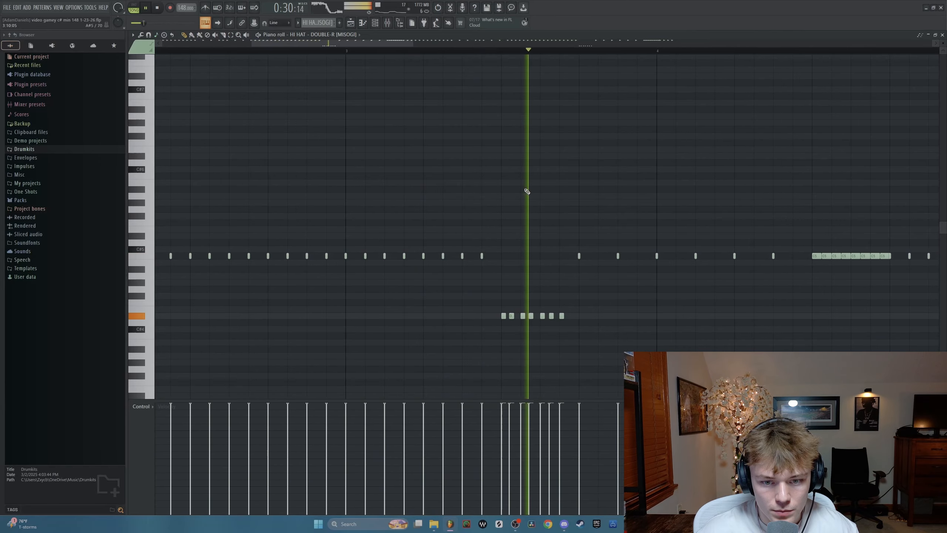
scroll(526, 190, "down", 2)
left_click_drag(697, 201, 505, 205)
scroll(507, 206, "up", 2)
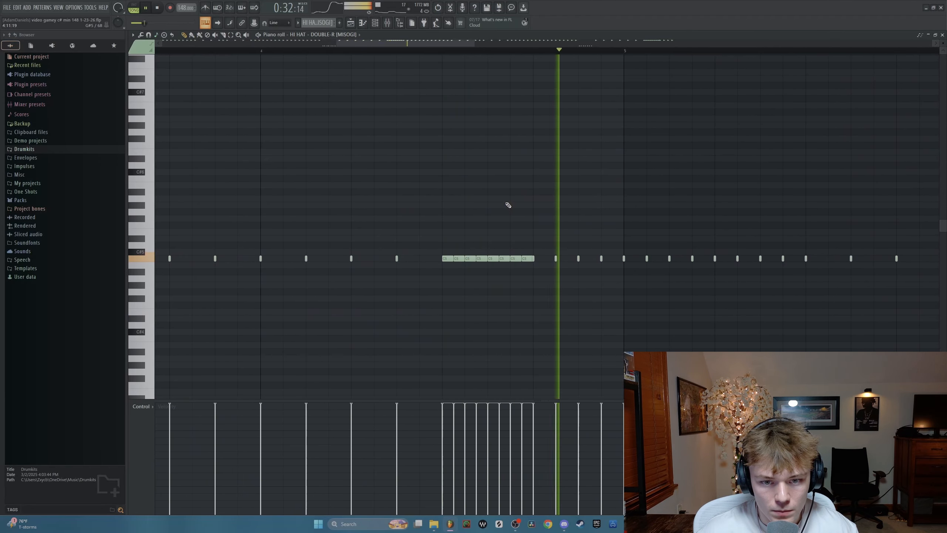
Step: Stop playback and examine the spacing of the pitched-down hits and the fast roll in the HI HAT - DOUBLE-R [MISOGI] pattern
scroll(508, 205, "down", 4)
key("space")
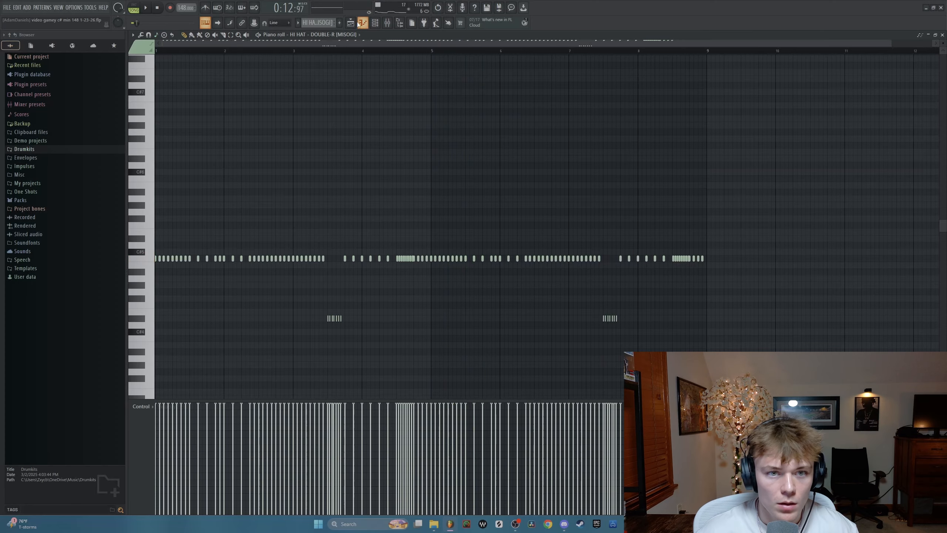
left_click(352, 23)
double_click(384, 255)
left_click_drag(493, 218, 537, 252)
scroll(405, 240, "up", 3)
scroll(405, 239, "up", 3)
left_click_drag(448, 247, 895, 226)
scroll(559, 342, "up", 3)
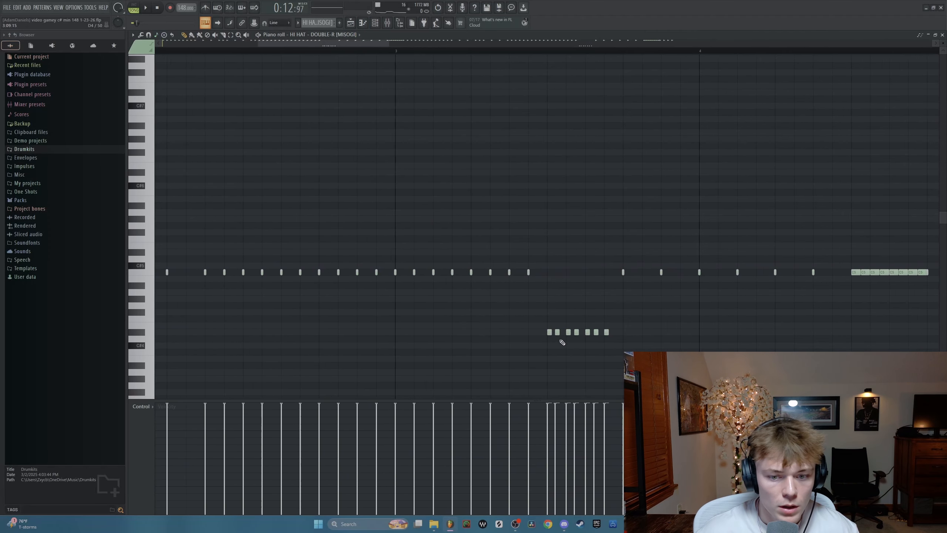
scroll(548, 338, "up", 1)
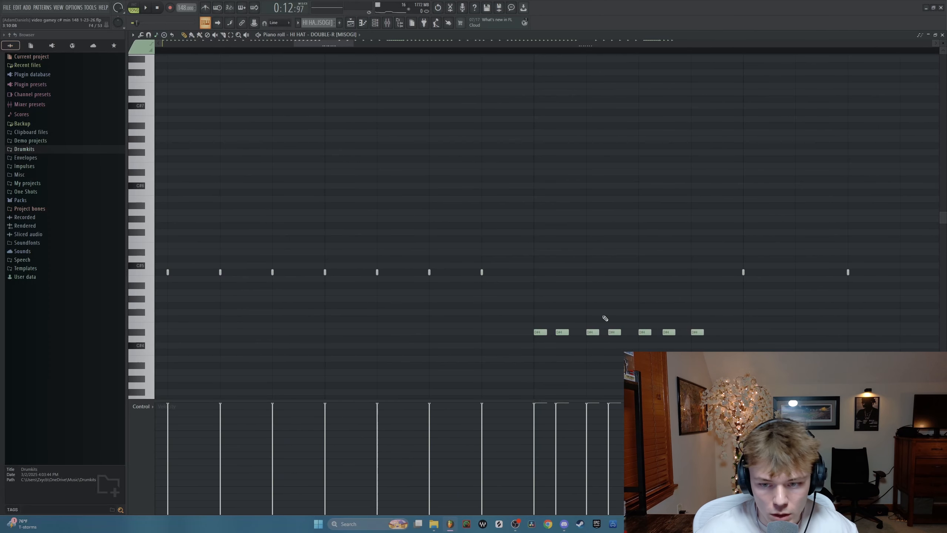
scroll(590, 306, "down", 2)
scroll(590, 298, "down", 2)
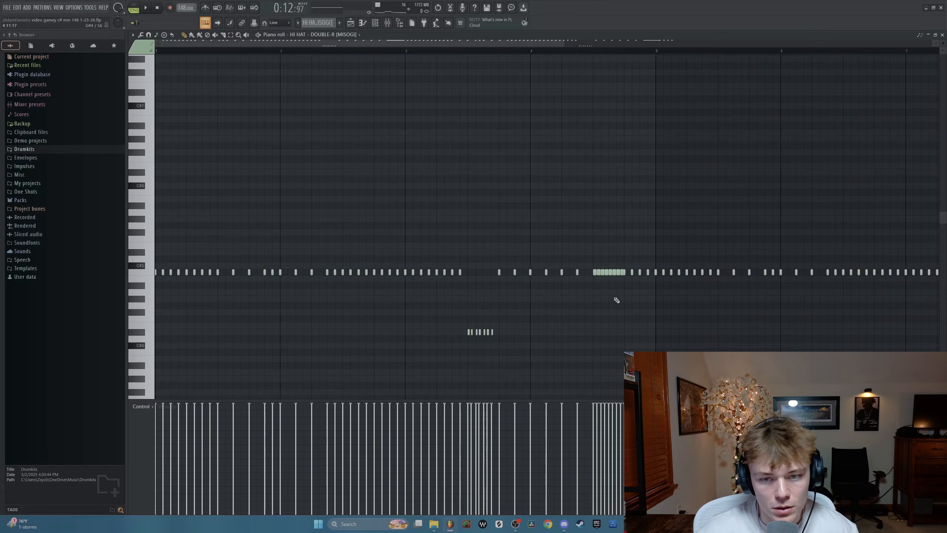
Step: Replace the fast hi-hat roll before bar 5 with a single long note, extend it to four steps and select it
scroll(604, 295, "up", 4)
scroll(590, 287, "down", 1)
right_click(577, 277)
right_click(699, 275)
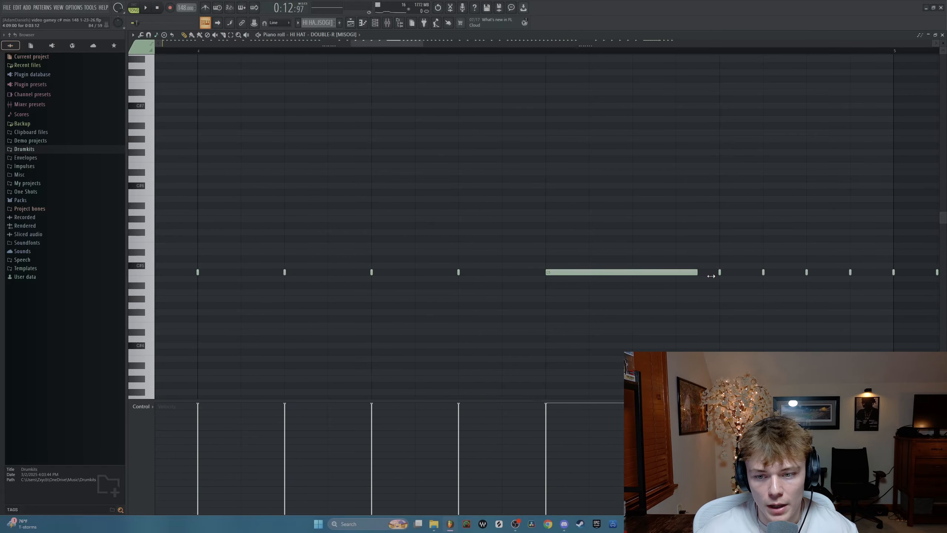
left_click_drag(711, 276, 718, 278)
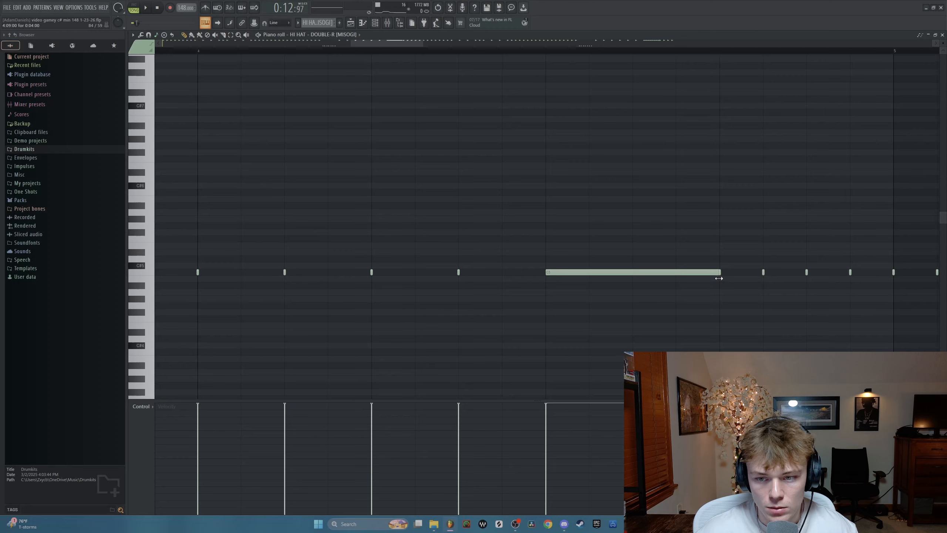
left_click_drag(681, 249, 659, 335)
Step: Try chopping the long hi-hat note into eight equal slices by adjusting the Chopper's time multiplier, and close it without accepting
key("alt+u")
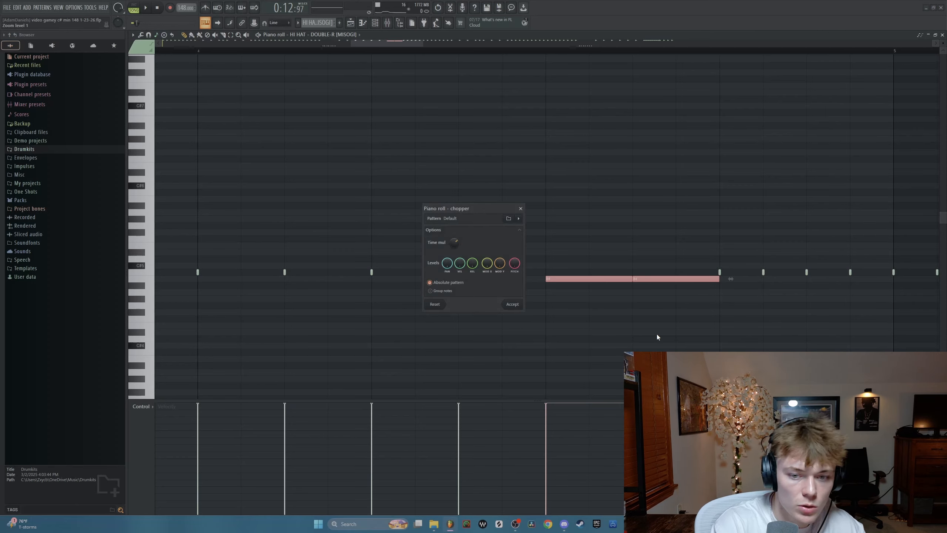
mouse_move(454, 242)
left_mouse_down()
mouse_move(454, 233)
mouse_move(455, 241)
left_mouse_up()
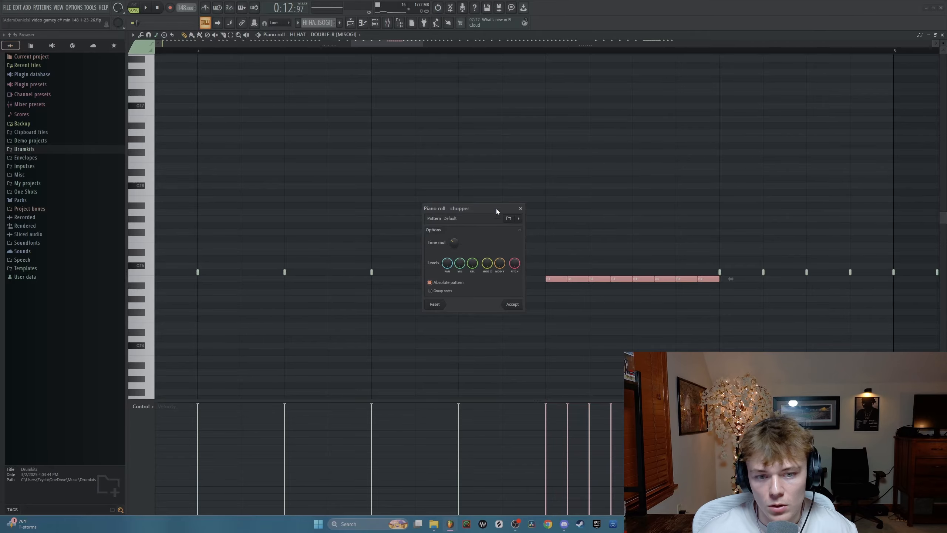
left_click(521, 208)
Step: Open the 808 - DEMON [MISOGI] pattern in the piano roll and inspect the 808 channel's sampler settings
key("F5")
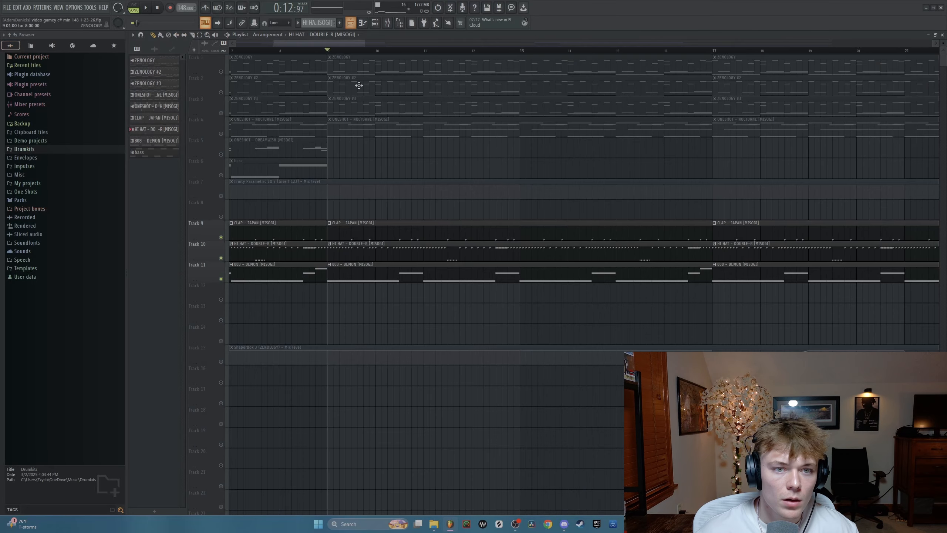
double_click(373, 266)
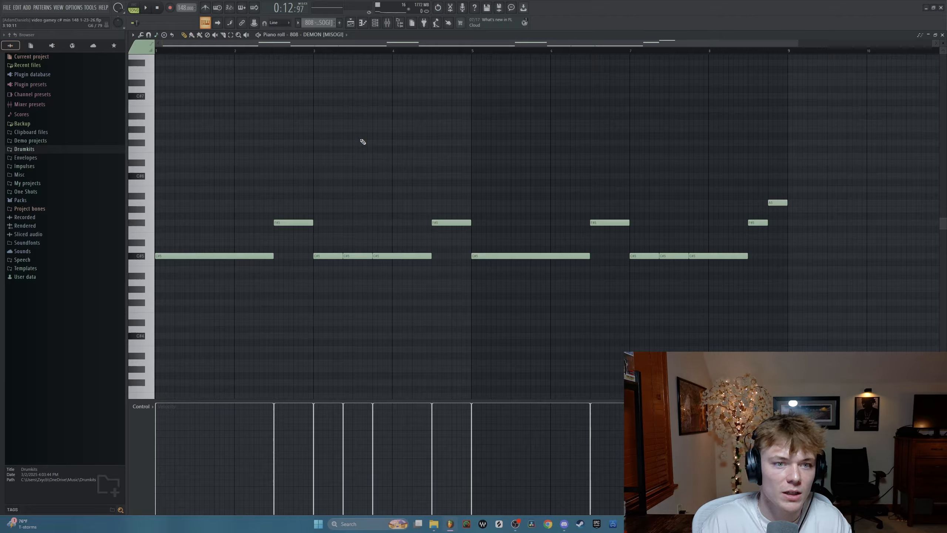
left_click(375, 23)
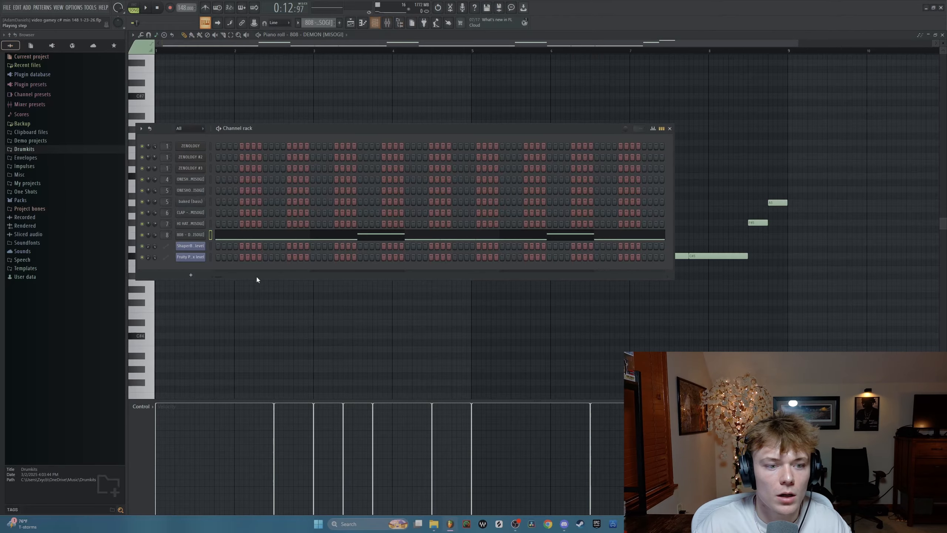
left_click(197, 238)
left_click(150, 91)
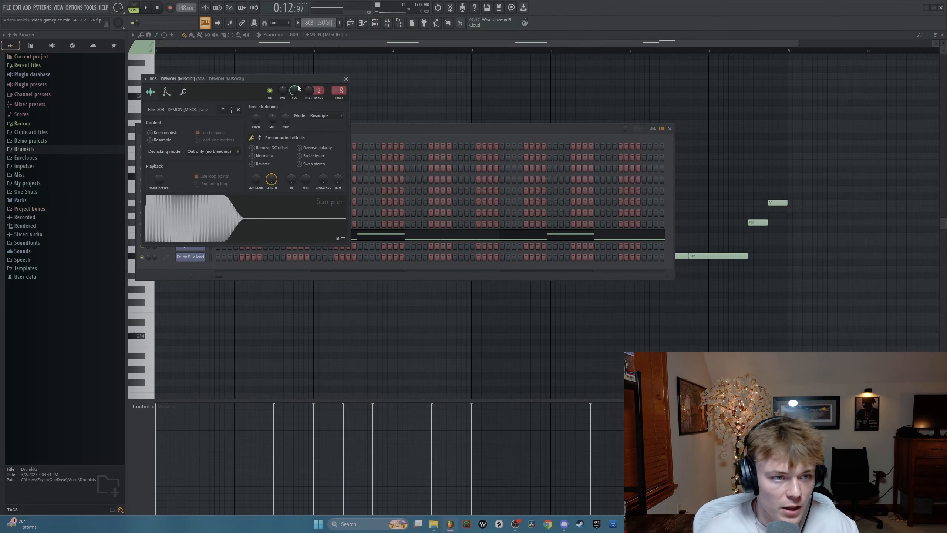
left_click(346, 80)
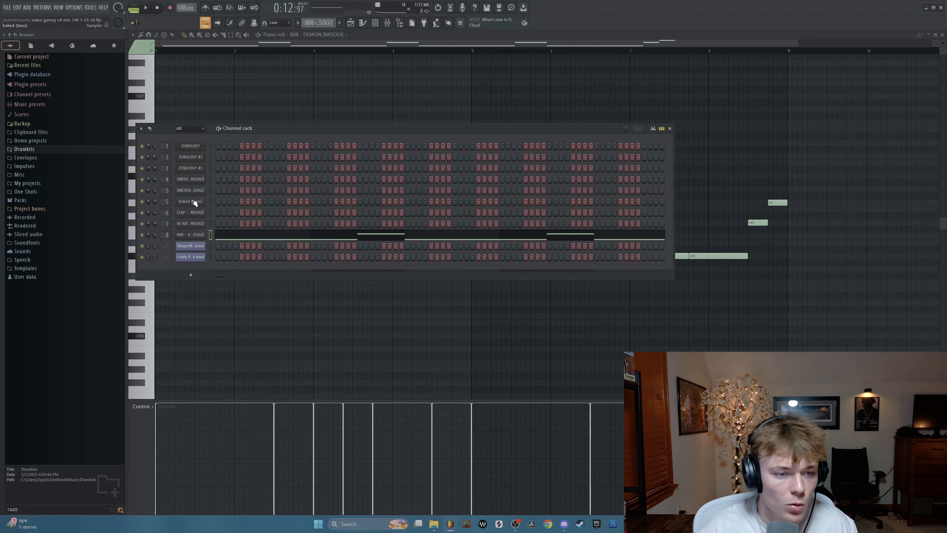
left_click(190, 234)
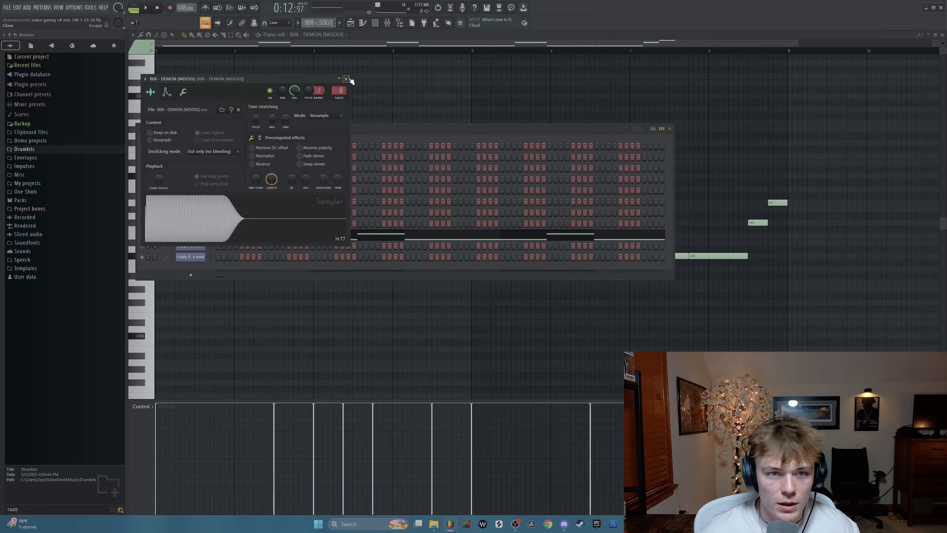
left_click(346, 79)
left_click(670, 128)
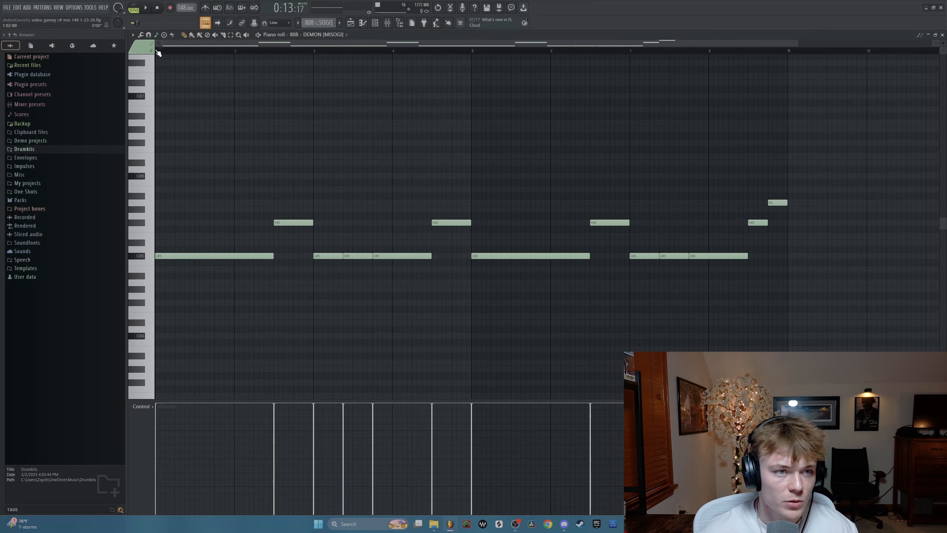
Step: Play the 808 pattern and examine its notes in the piano roll
key("space")
scroll(332, 254, "down", 1)
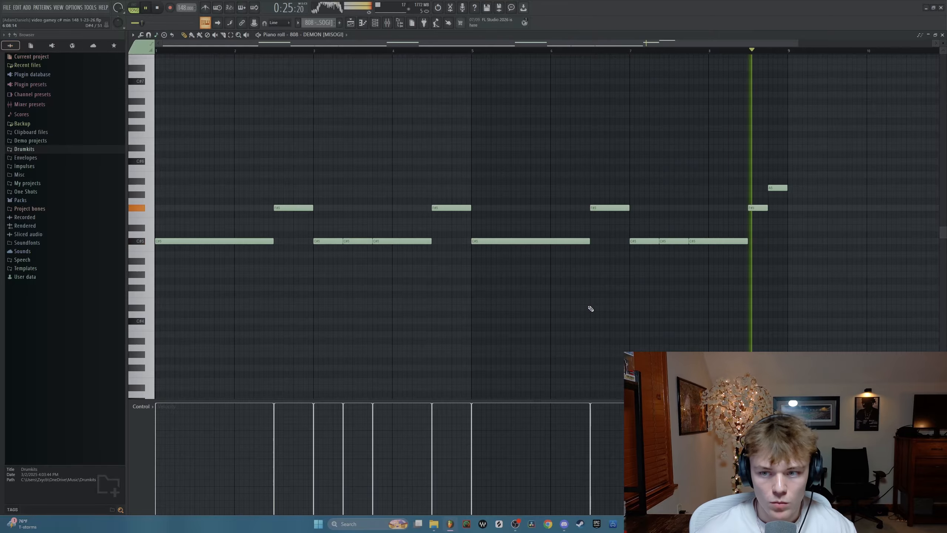
Step: Return to the full playlist arrangement, unsolo the drum tracks so all tracks are active, and move the playhead to the start
left_click(351, 23)
scroll(338, 197, "down", 5)
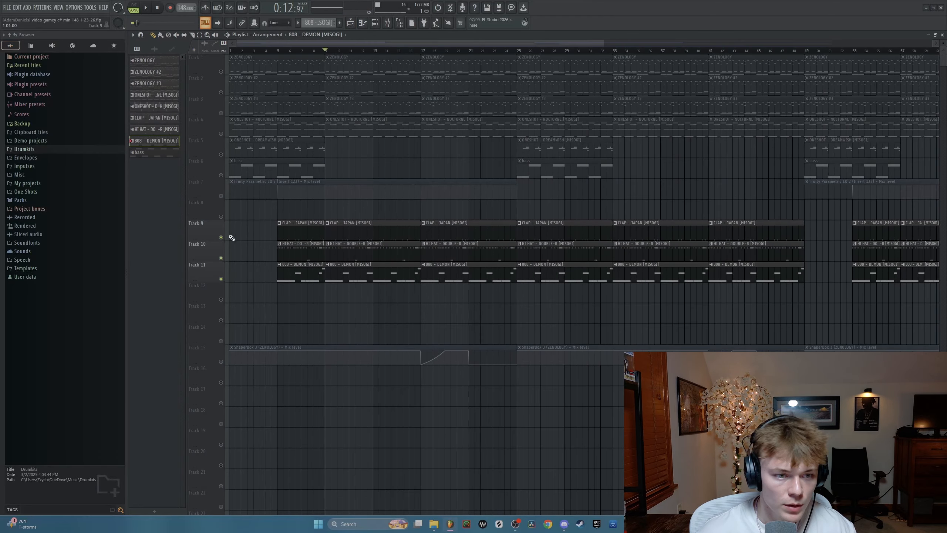
right_click(222, 237)
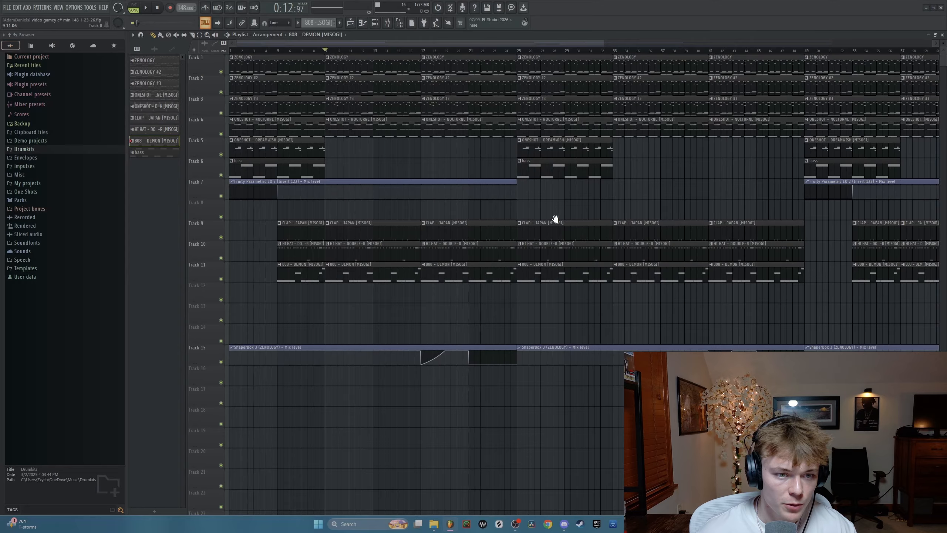
left_click_drag(262, 51, 229, 52)
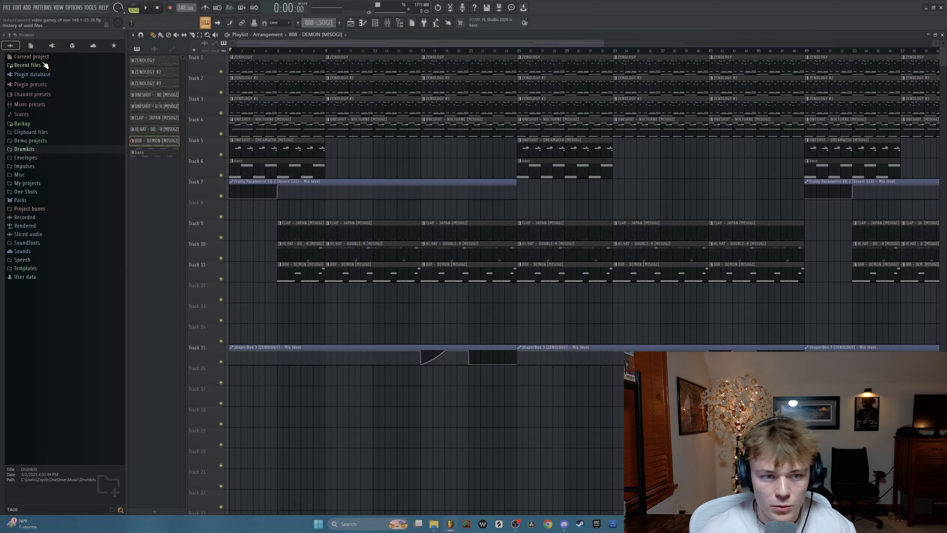